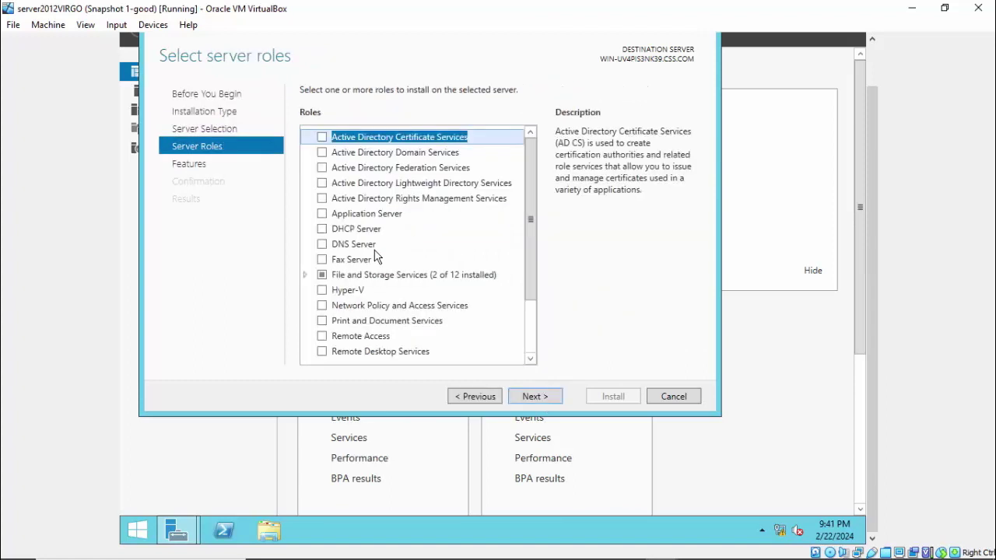
Select the Active Directory Domain Services, DHCP Server and DNS Server roles, including the required management features of each.
{"action": "left_click", "coordinate": [321, 153]}
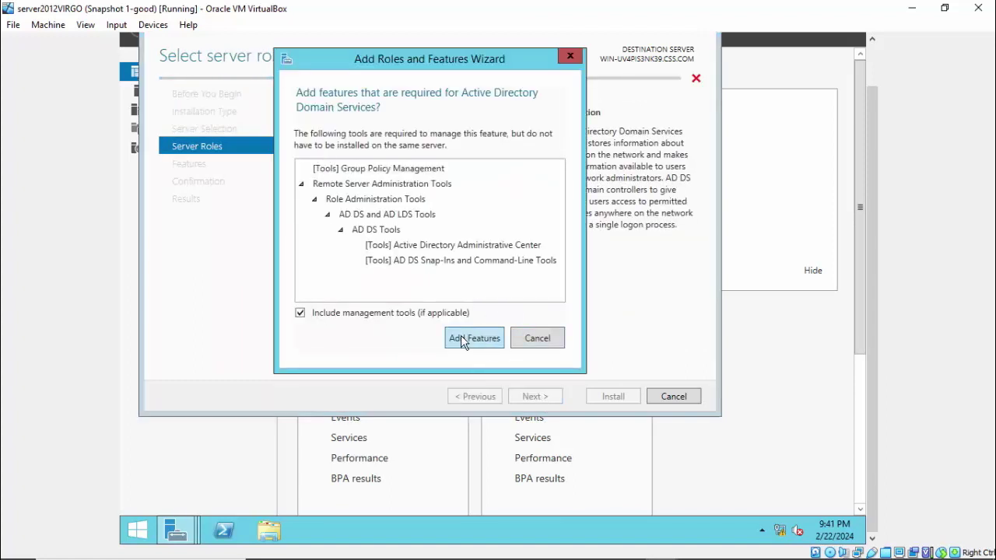
{"action": "left_click", "coordinate": [473, 338]}
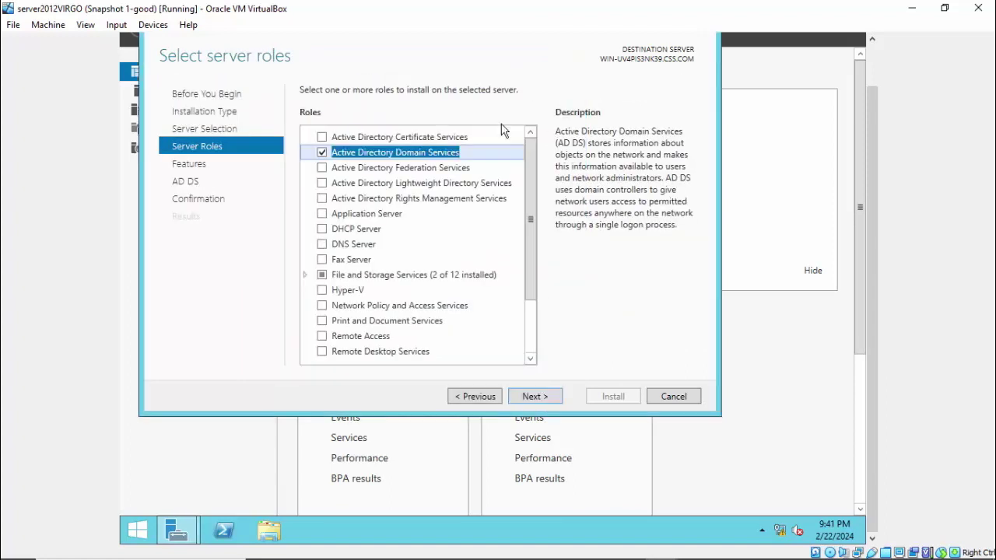
{"action": "left_click", "coordinate": [322, 231]}
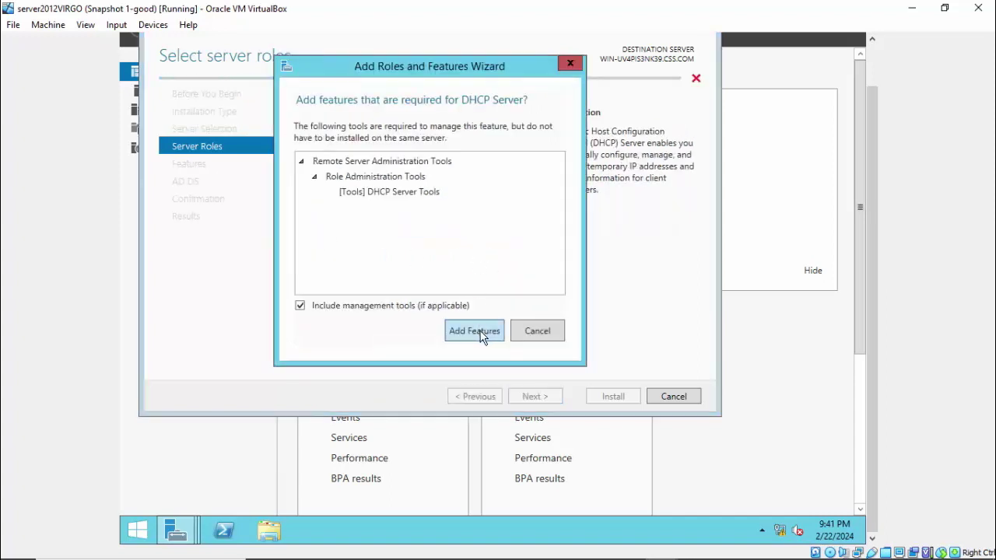
{"action": "left_click", "coordinate": [480, 333]}
{"action": "left_click", "coordinate": [322, 249]}
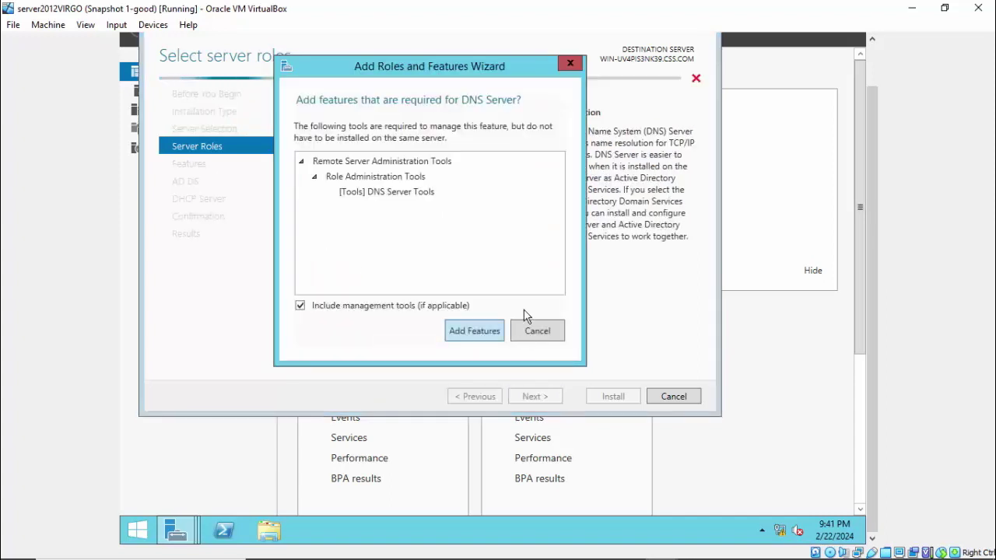
{"action": "left_click", "coordinate": [474, 331]}
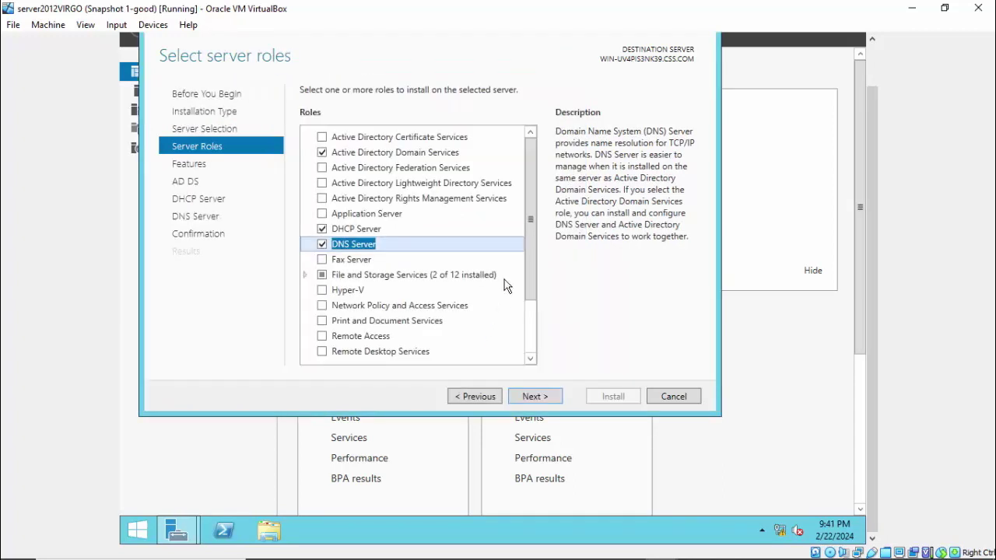
Select File Server Resource Manager under File and iSCSI Services, including its required management tools.
{"action": "left_click_drag", "start_coordinate": [534, 271], "coordinate": [534, 335]}
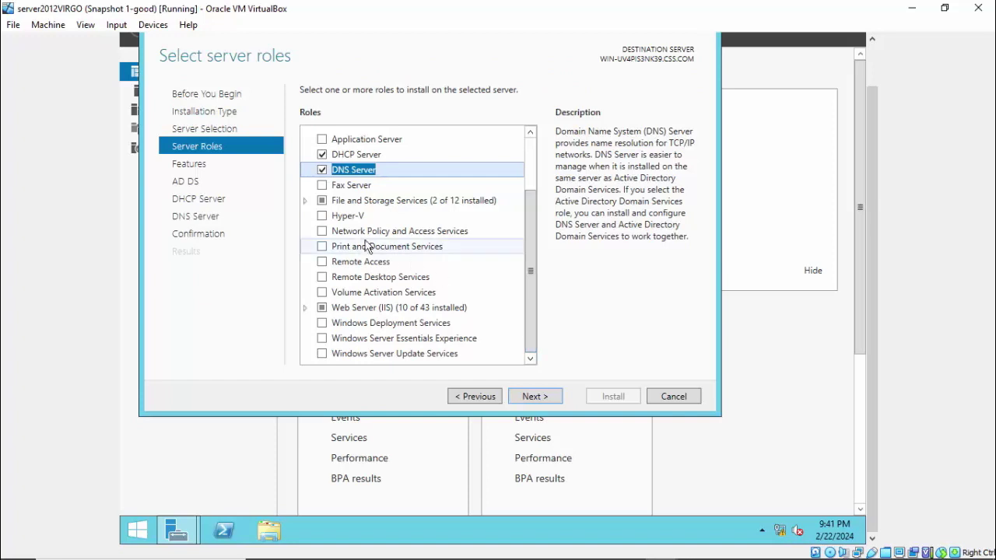
{"action": "left_click", "coordinate": [305, 201]}
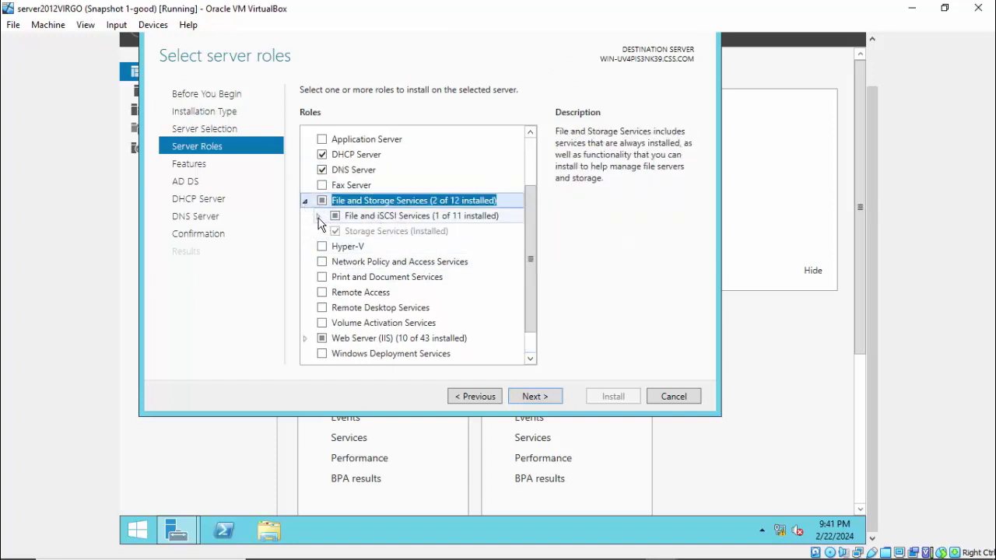
{"action": "left_click", "coordinate": [318, 217]}
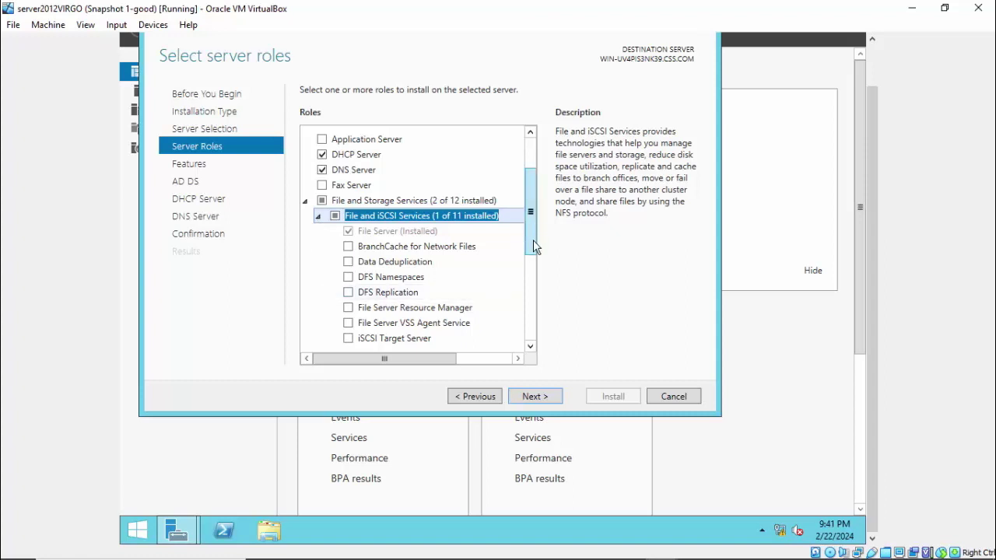
{"action": "left_click_drag", "start_coordinate": [533, 239], "coordinate": [518, 272]}
{"action": "left_click", "coordinate": [436, 191]}
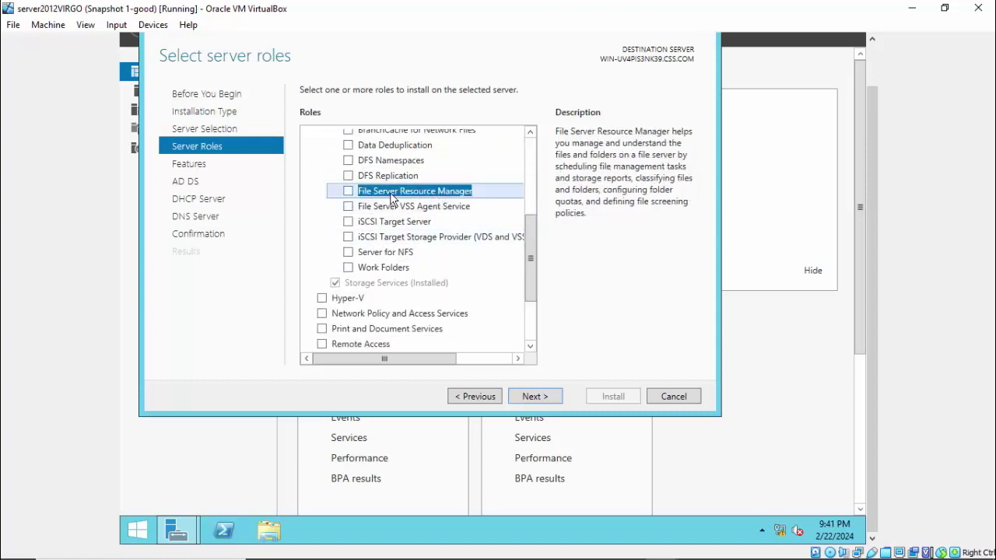
{"action": "left_click", "coordinate": [348, 192]}
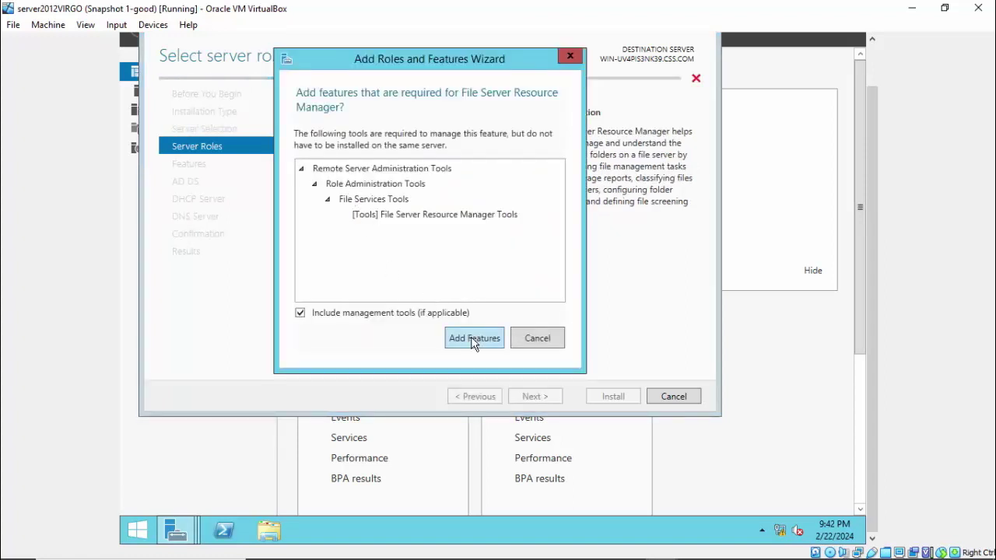
{"action": "left_click", "coordinate": [473, 339]}
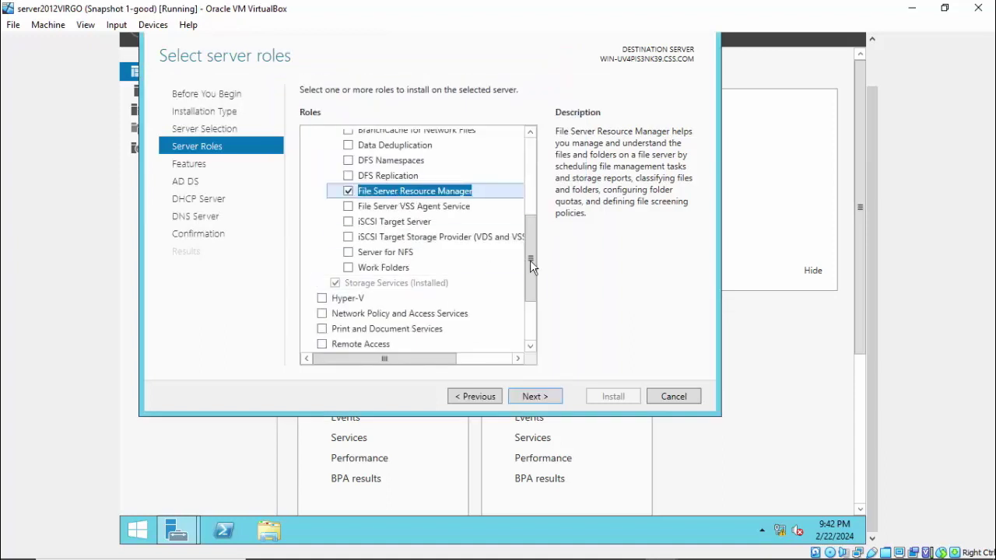
Select the Print and Document Services role with its required management tools.
{"action": "left_click_drag", "start_coordinate": [530, 260], "coordinate": [531, 310]}
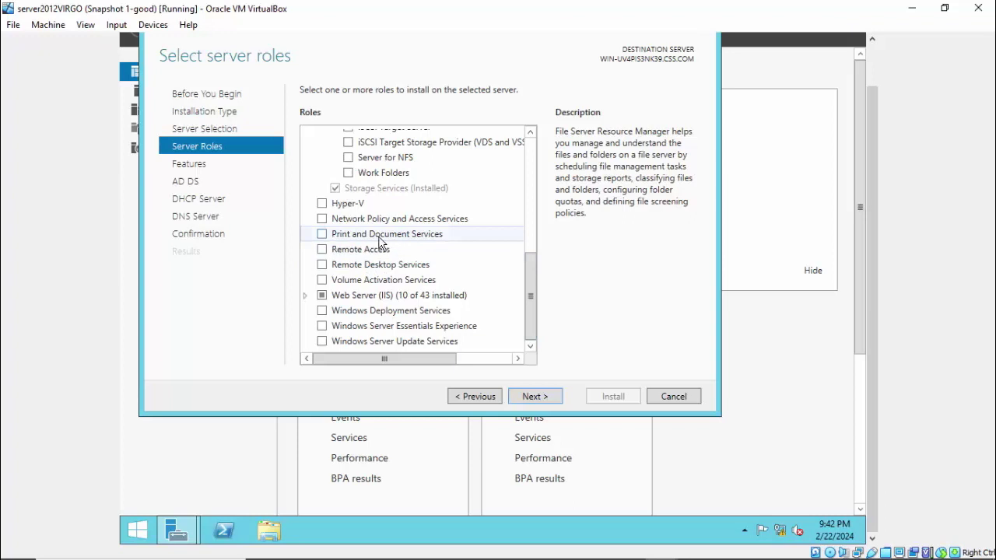
{"action": "left_click", "coordinate": [323, 235]}
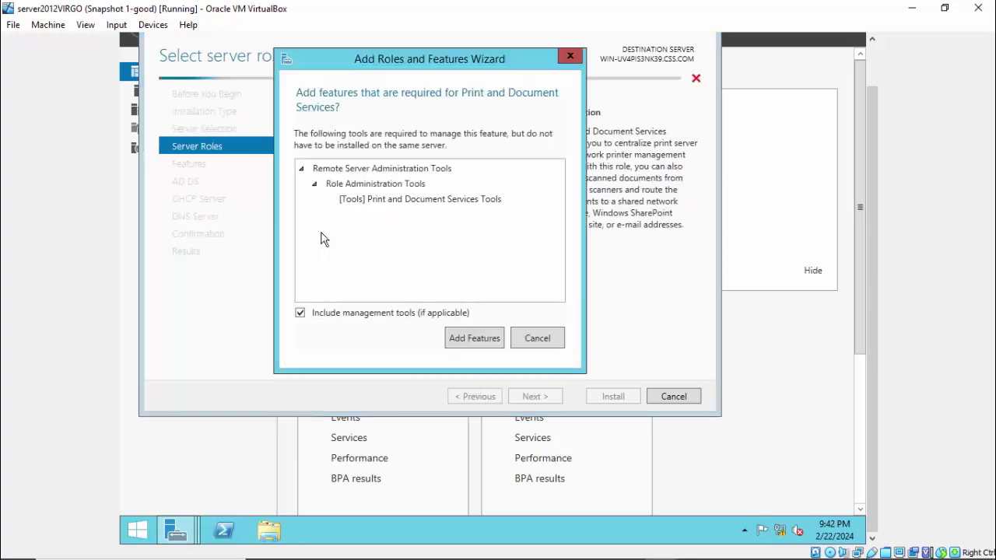
{"action": "left_click", "coordinate": [473, 340]}
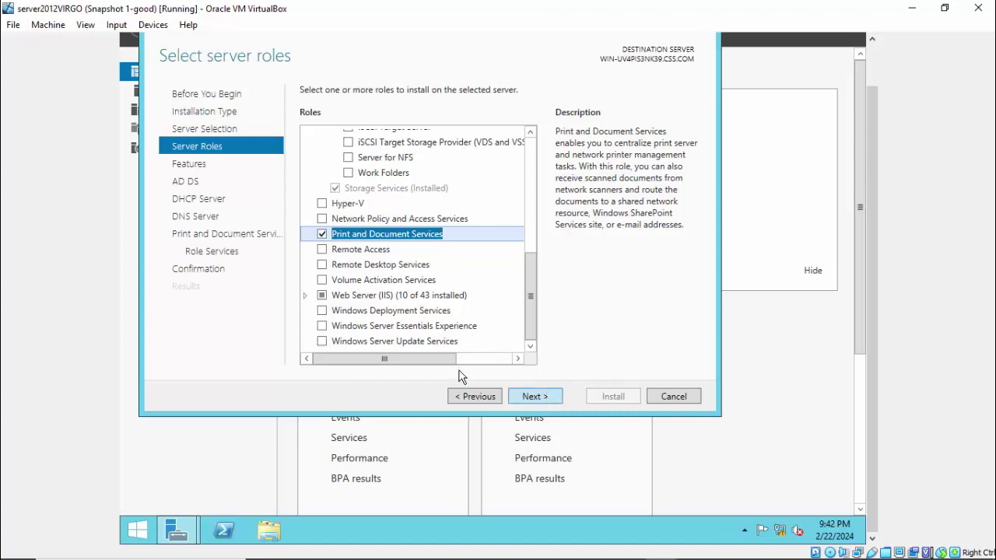
Accept the preselected features and the Print Server role service, proceeding to the installation confirmation page.
{"action": "left_click", "coordinate": [535, 398]}
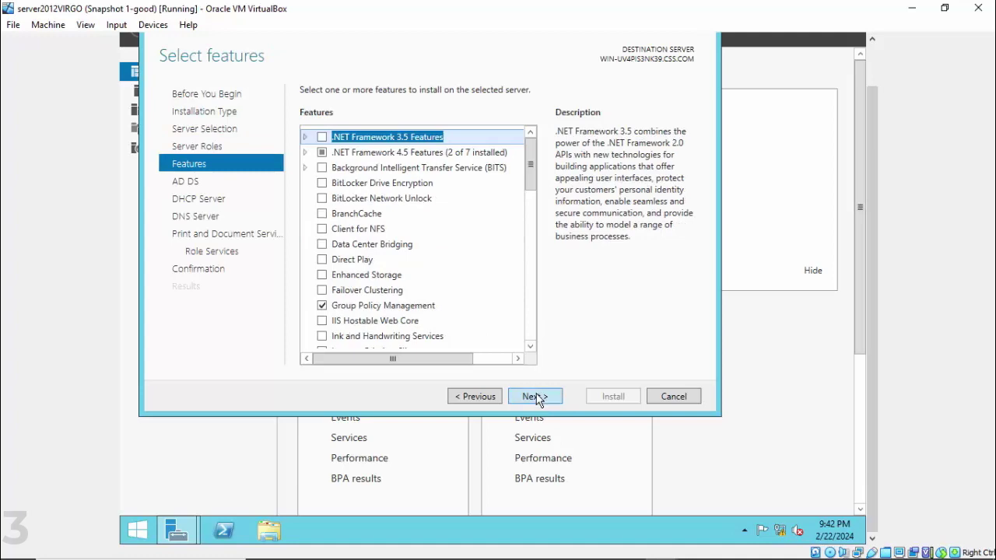
{"action": "left_click", "coordinate": [534, 397]}
{"action": "left_click", "coordinate": [530, 397]}
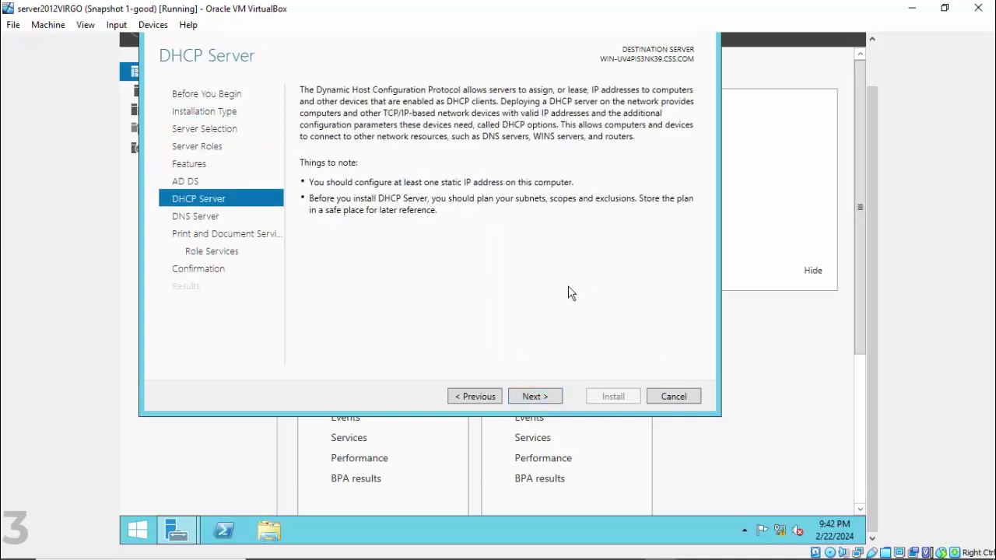
{"action": "left_click", "coordinate": [530, 397]}
{"action": "left_click", "coordinate": [529, 397]}
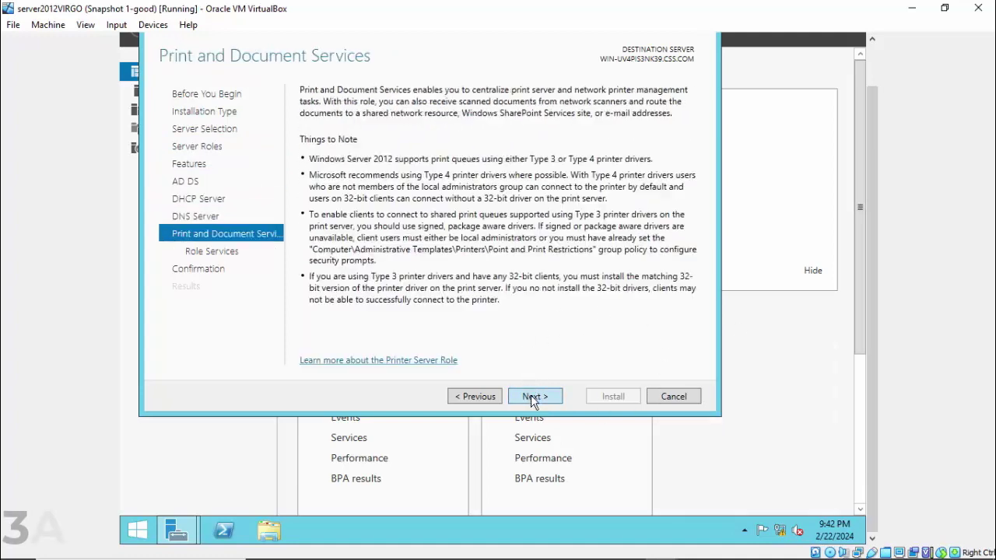
{"action": "left_click", "coordinate": [528, 398]}
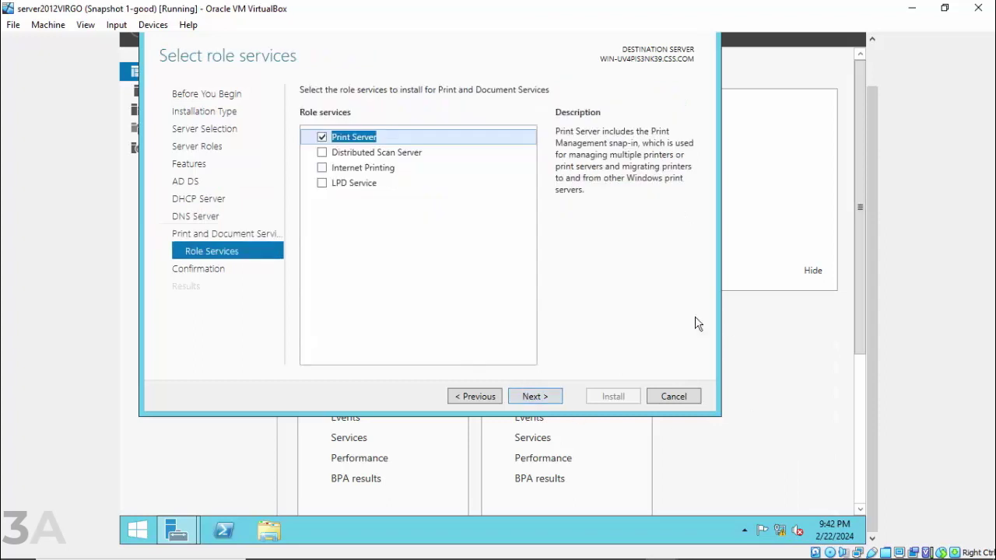
{"action": "left_click", "coordinate": [550, 400]}
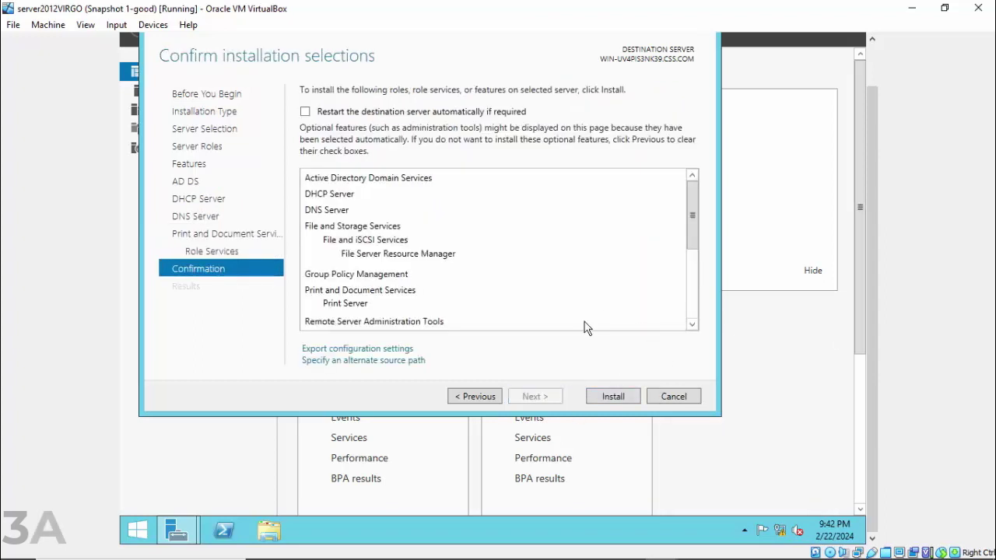
Allow the destination server to restart automatically if required and install the selected roles.
{"action": "left_click", "coordinate": [306, 113]}
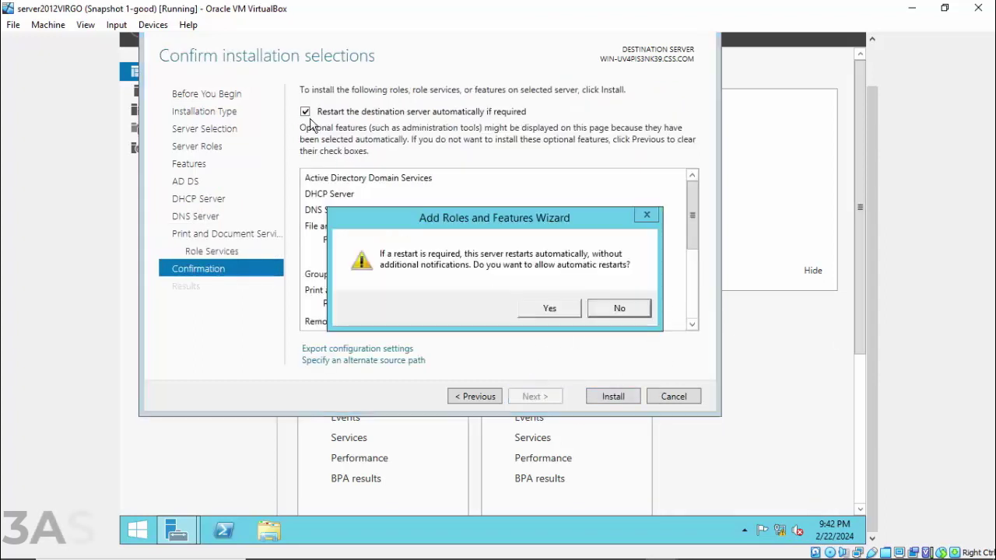
{"action": "left_click", "coordinate": [560, 311]}
{"action": "left_click", "coordinate": [611, 397]}
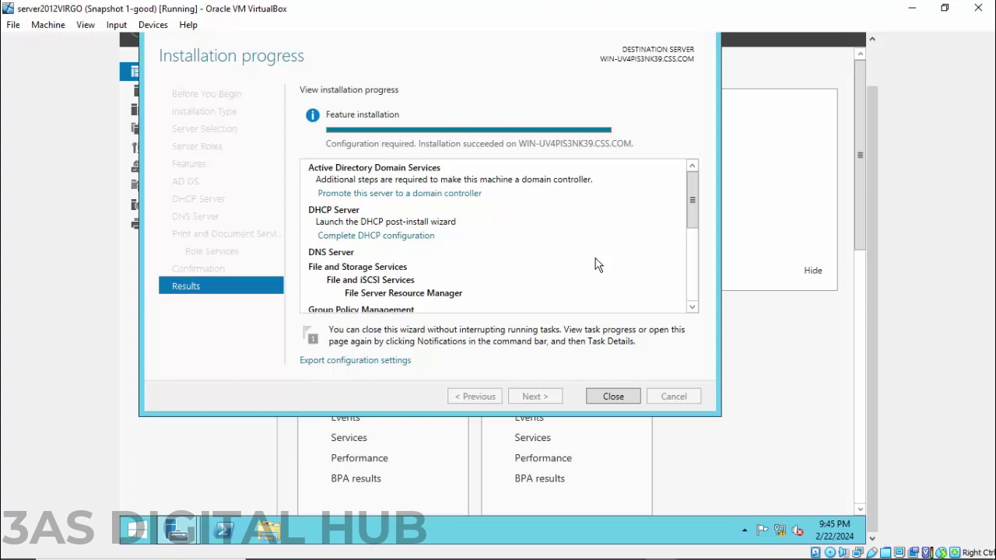
Start promoting this server to a domain controller, adding a new forest with the root domain name ICT.ORG.
{"action": "left_click", "coordinate": [425, 195]}
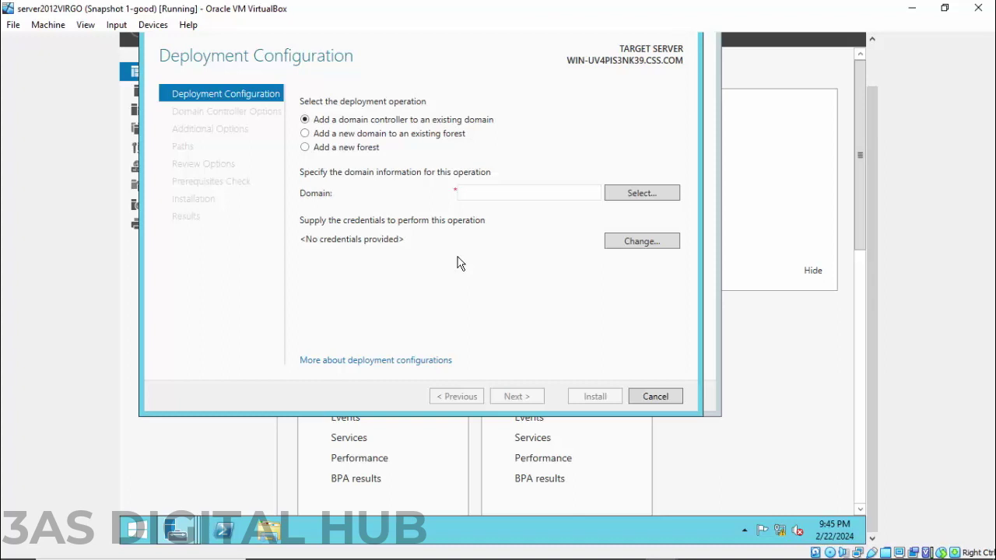
{"action": "left_click", "coordinate": [354, 151]}
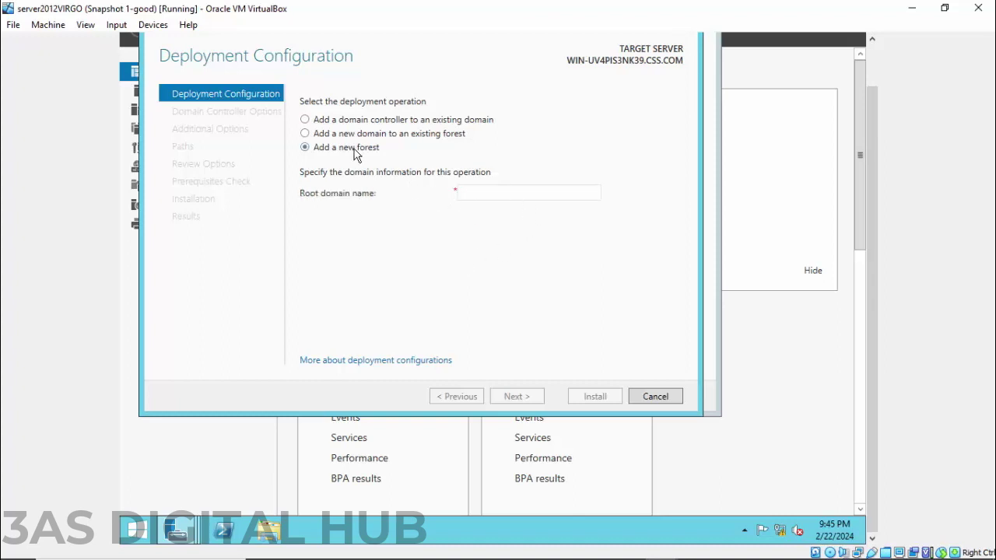
{"action": "left_click", "coordinate": [482, 192]}
{"action": "type", "text": "ICT"}
{"action": "type", "text": ".OR"}
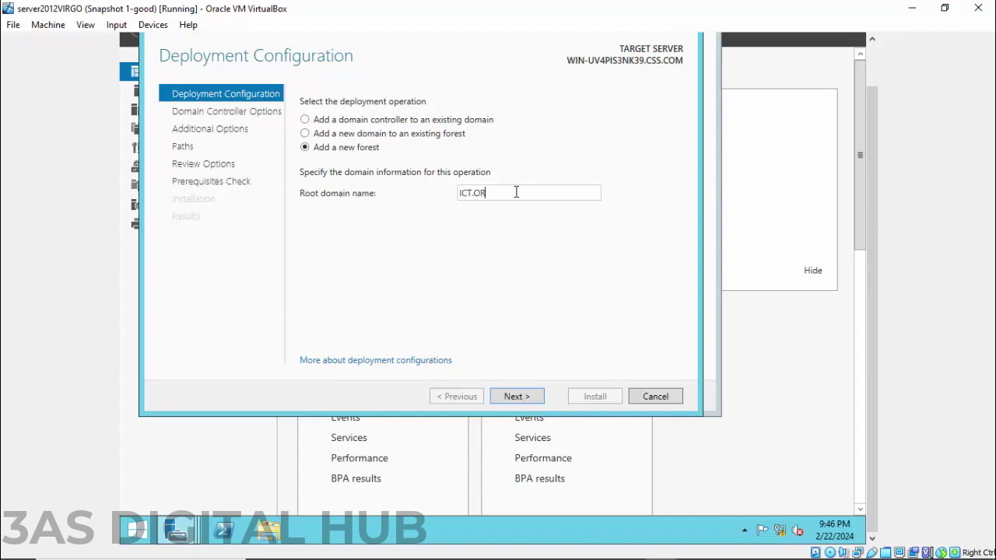
{"action": "type", "text": "G"}
{"action": "left_click", "coordinate": [533, 397]}
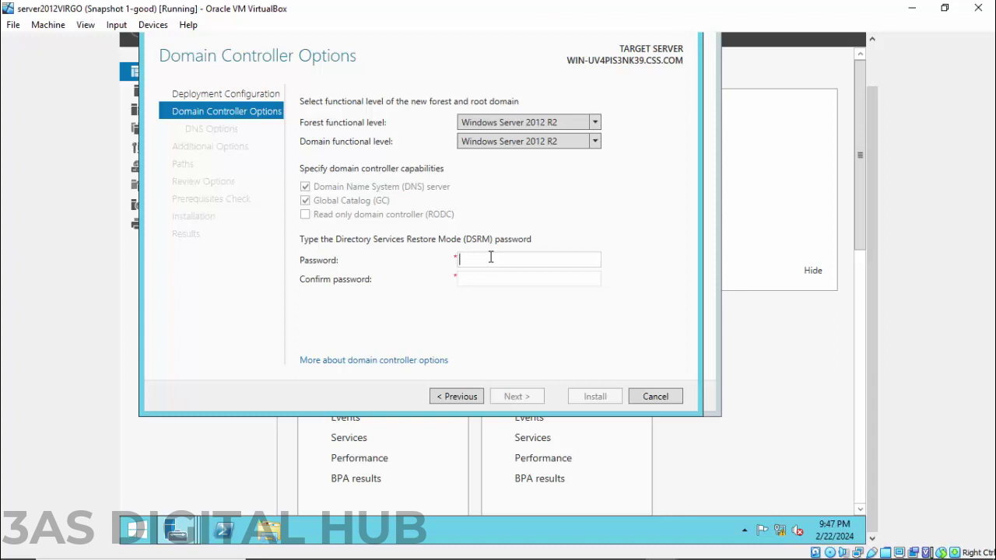
Enter and confirm the Directory Services Restore Mode password, keeping the default domain controller options.
{"action": "type", "text": "*********"}
{"action": "key", "text": "Tab"}
{"action": "type", "text": "•••••••••"}
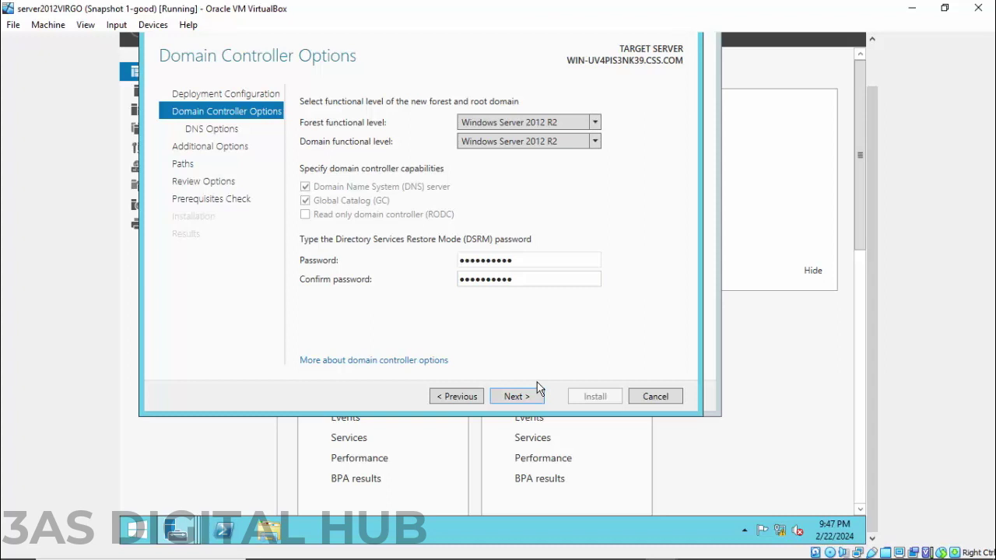
{"action": "left_click", "coordinate": [519, 396]}
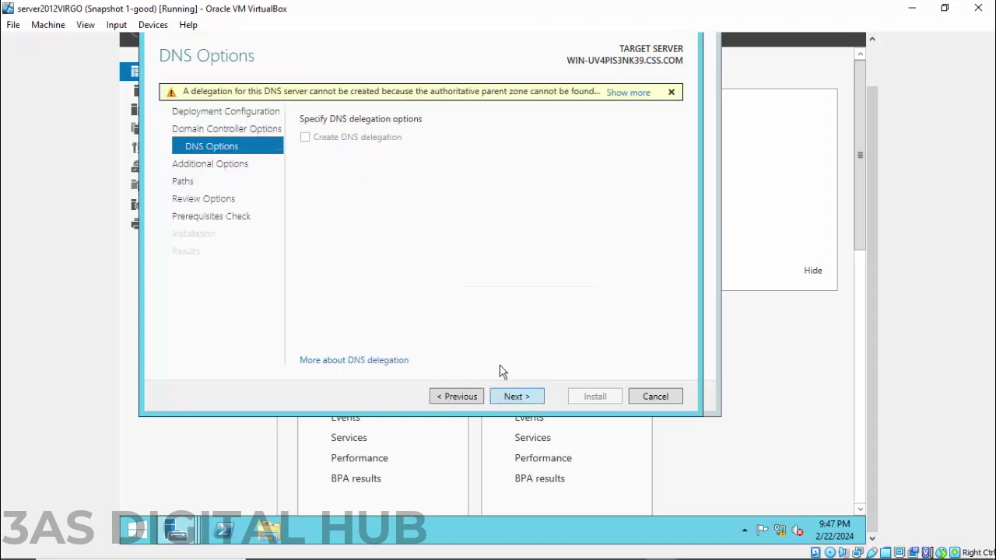
Accept the default DNS, NetBIOS name and path settings, run the prerequisites check and install the domain controller.
{"action": "left_click", "coordinate": [511, 398]}
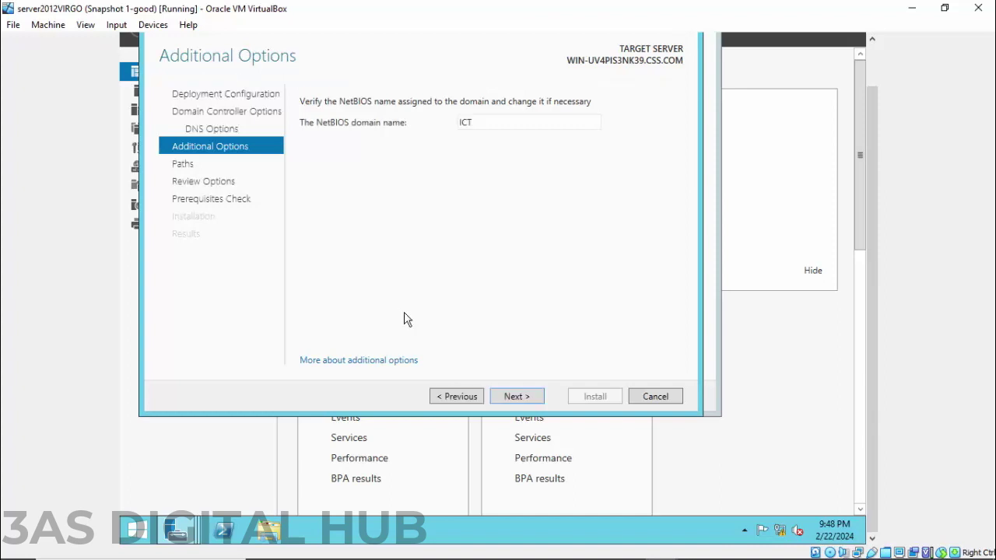
{"action": "left_click", "coordinate": [516, 398]}
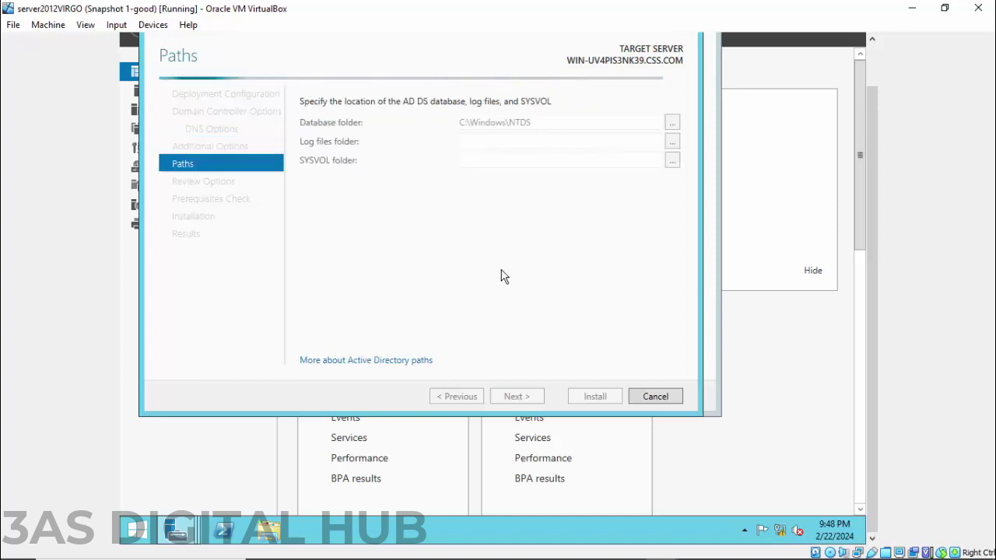
{"action": "left_click", "coordinate": [516, 397]}
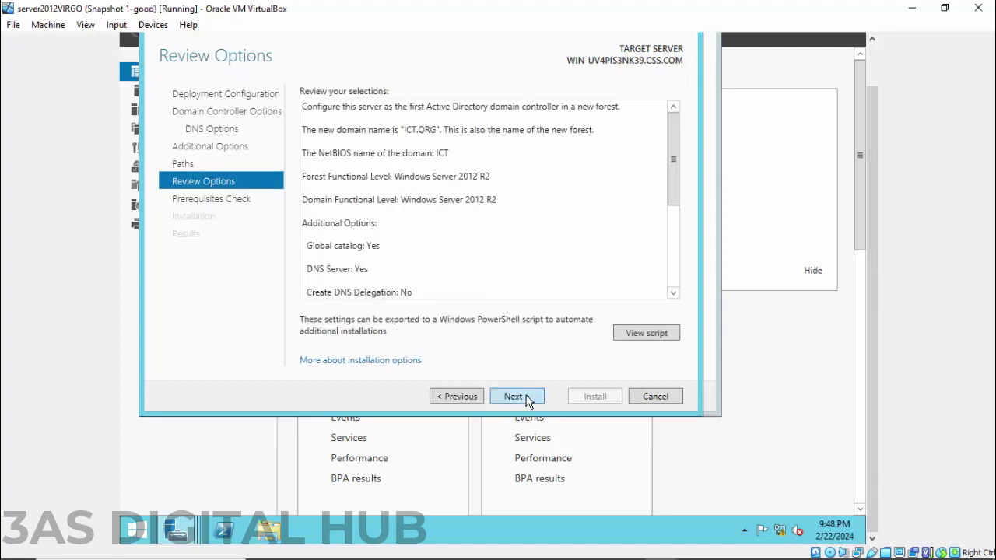
{"action": "left_click", "coordinate": [528, 400]}
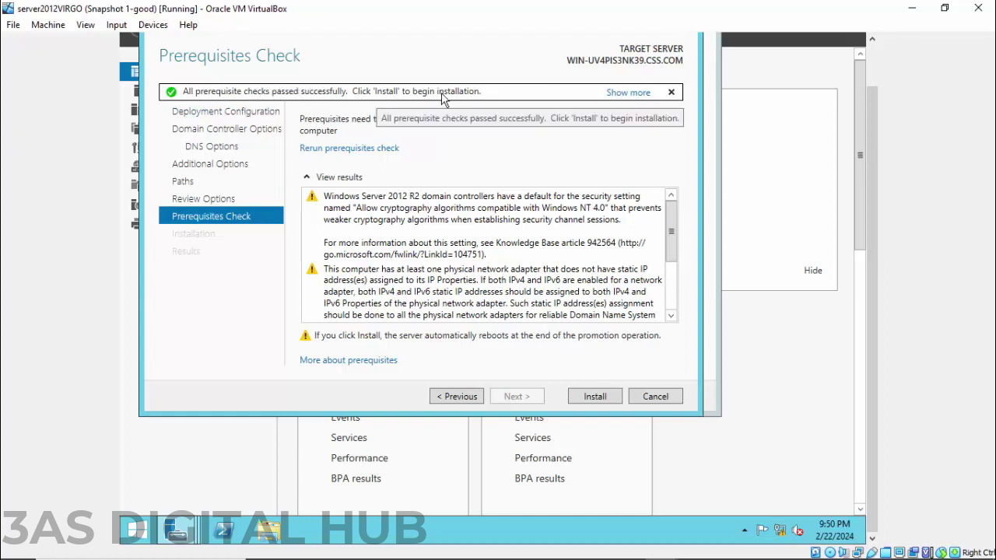
{"action": "left_click", "coordinate": [597, 398]}
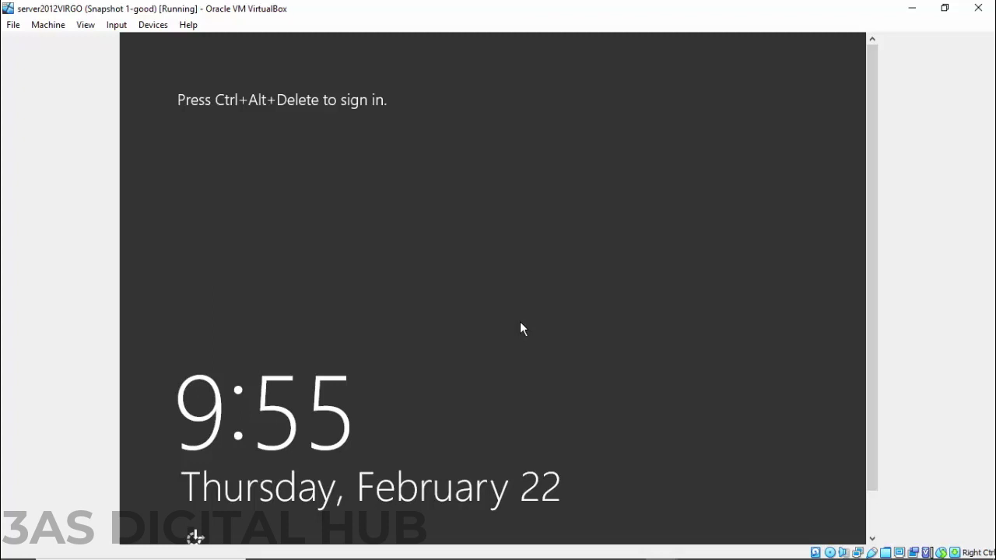
Sign in to the restarted server as the ICT domain administrator by entering the account password.
{"action": "key", "text": "ctrl+alt+Delete"}
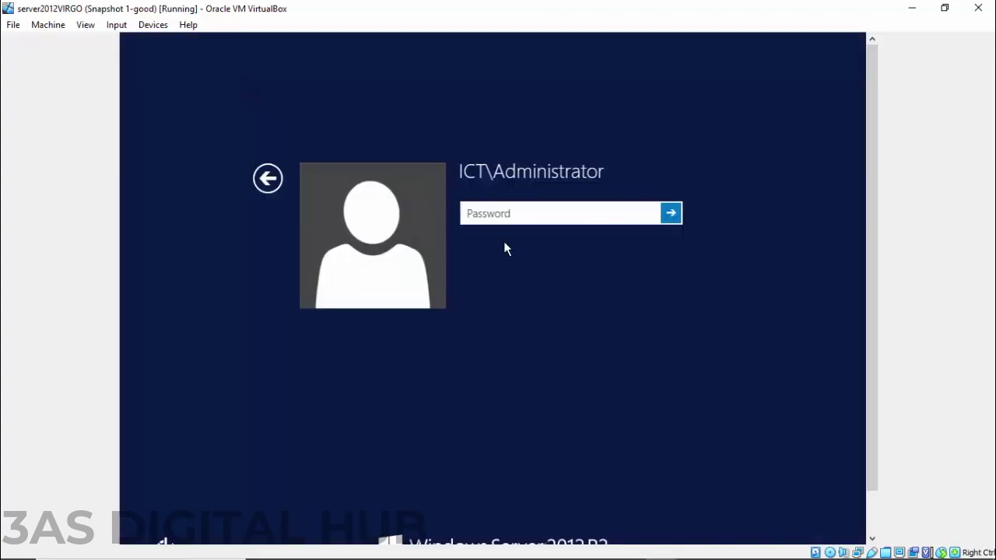
{"action": "type", "text": "•"}
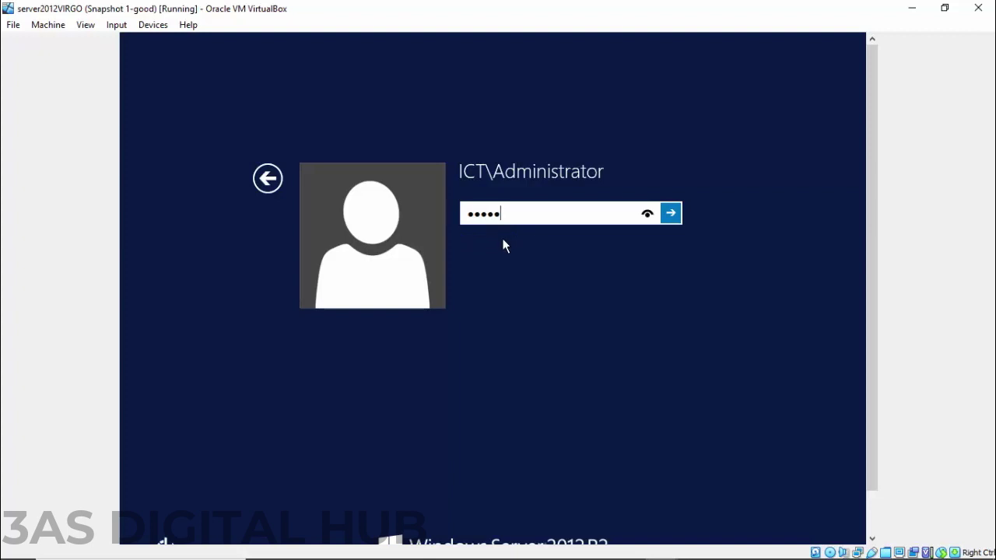
{"action": "key", "text": "Return"}
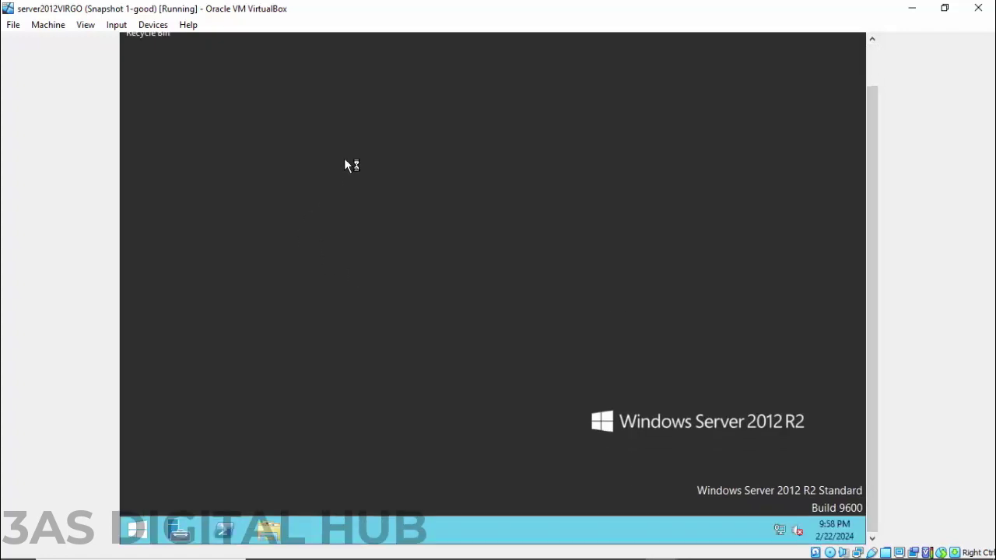
{"action": "right_click", "coordinate": [441, 122]}
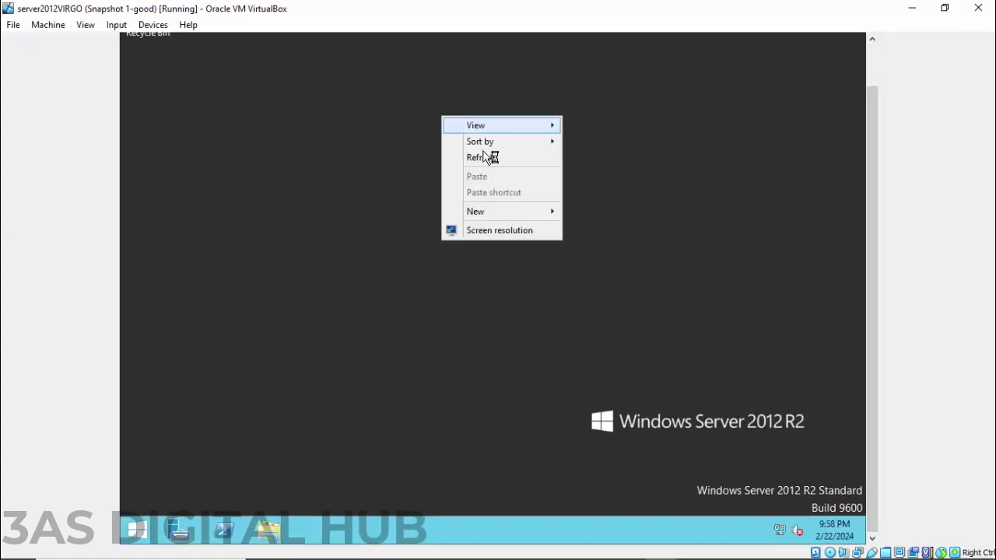
{"action": "left_click", "coordinate": [483, 162]}
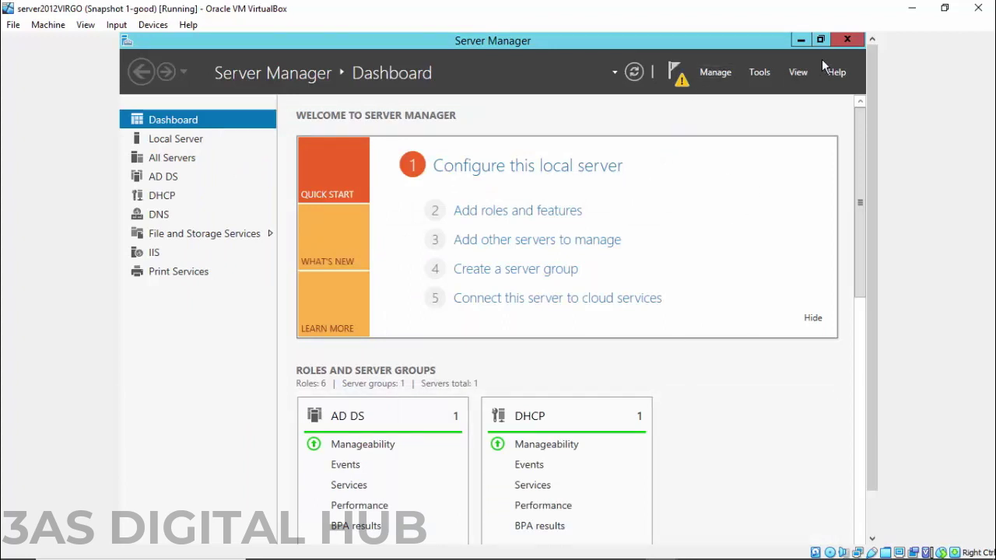
Complete the DHCP post-install configuration, authorizing the DHCP server with the ICT domain administrator's credentials.
{"action": "left_click", "coordinate": [714, 75]}
{"action": "left_click", "coordinate": [672, 78]}
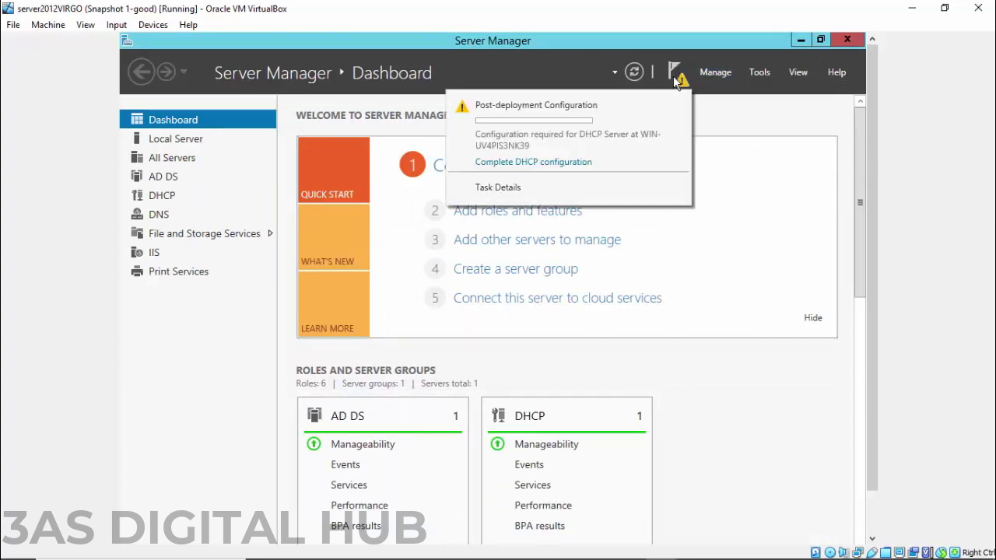
{"action": "left_click", "coordinate": [528, 162]}
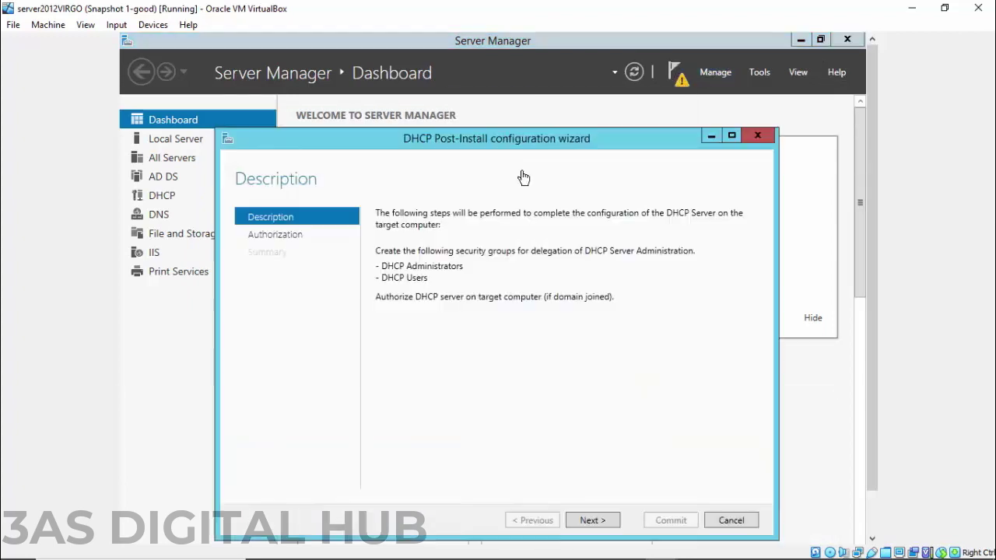
{"action": "left_click", "coordinate": [590, 521]}
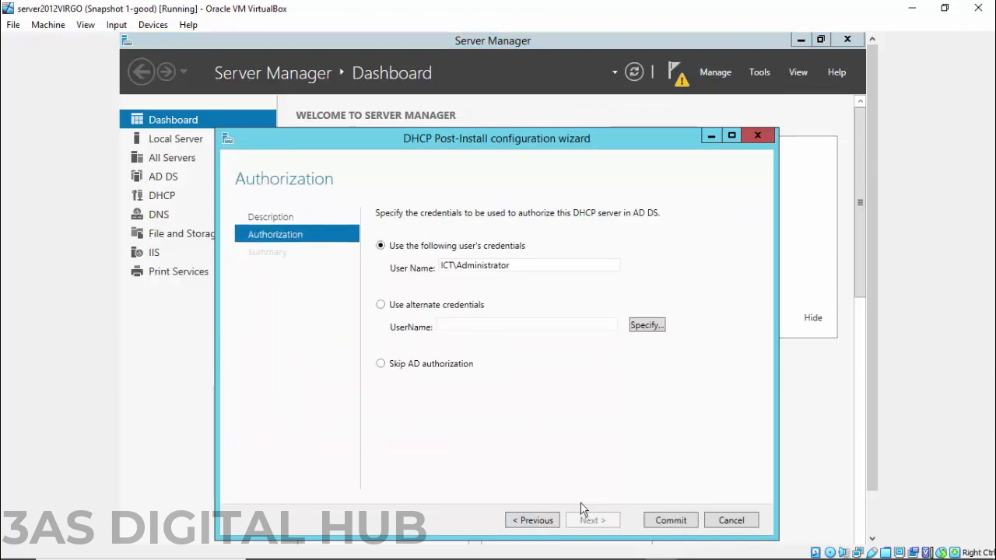
{"action": "left_click_drag", "start_coordinate": [509, 139], "coordinate": [530, 96]}
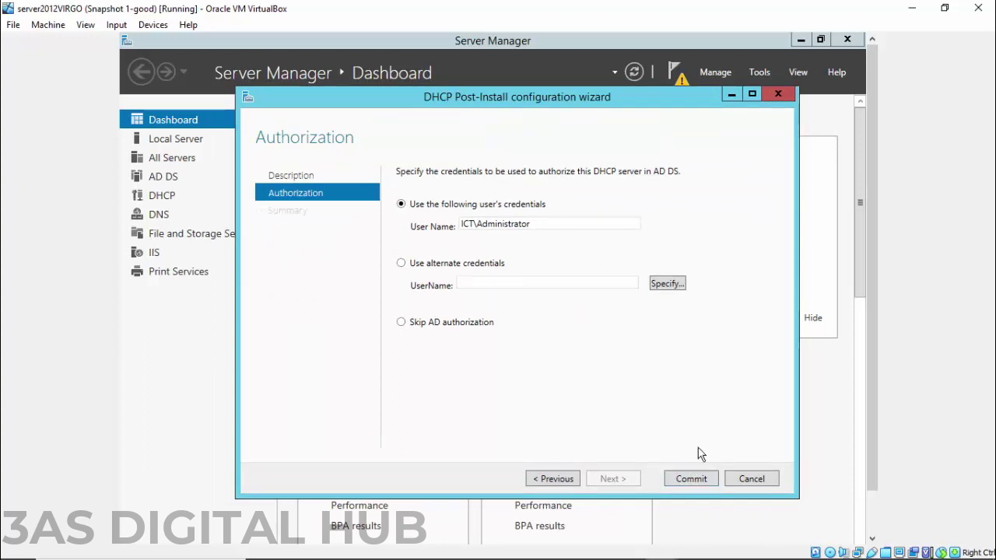
{"action": "left_click", "coordinate": [700, 486]}
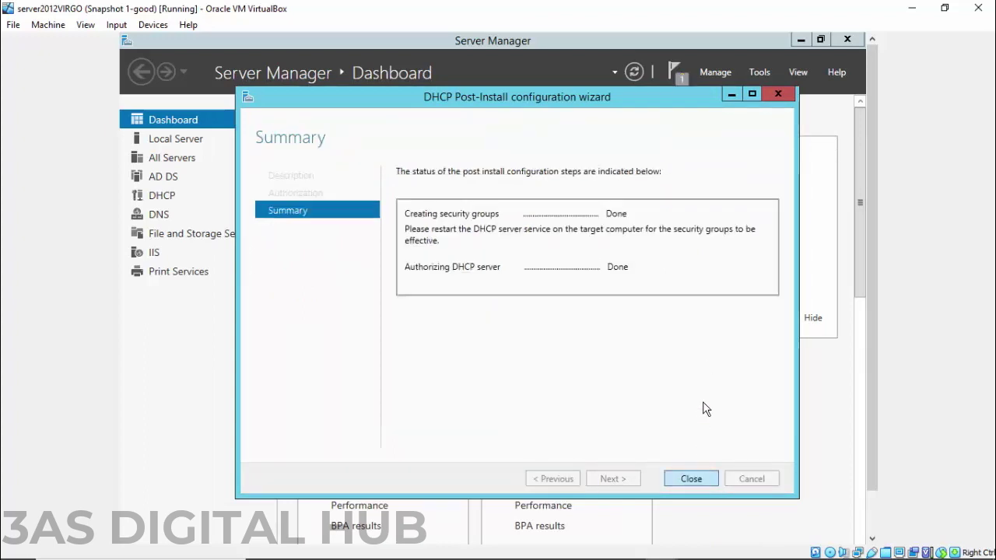
{"action": "left_click", "coordinate": [689, 479]}
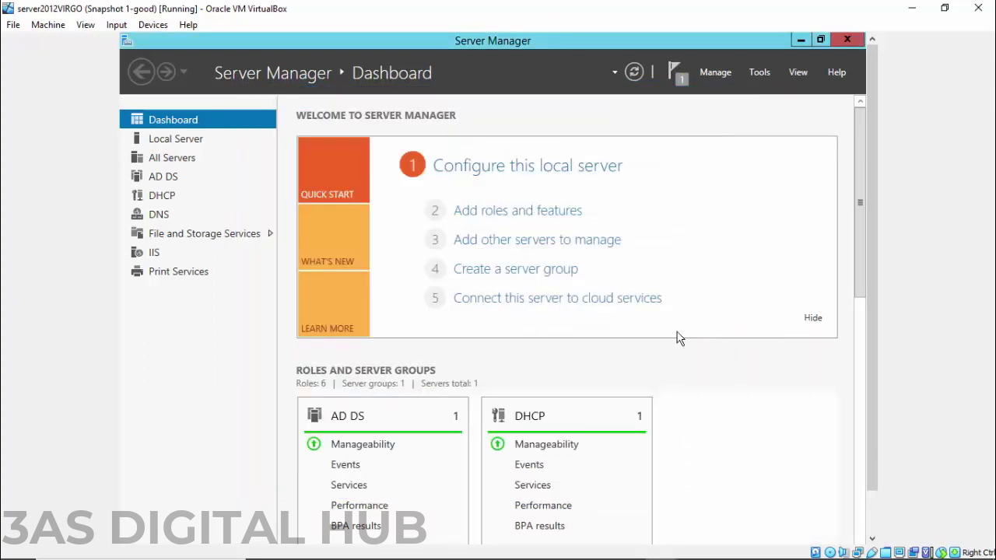
Open DHCP Manager for the local server and expand its IPv4 node down to the existing scope.
{"action": "left_click", "coordinate": [165, 198]}
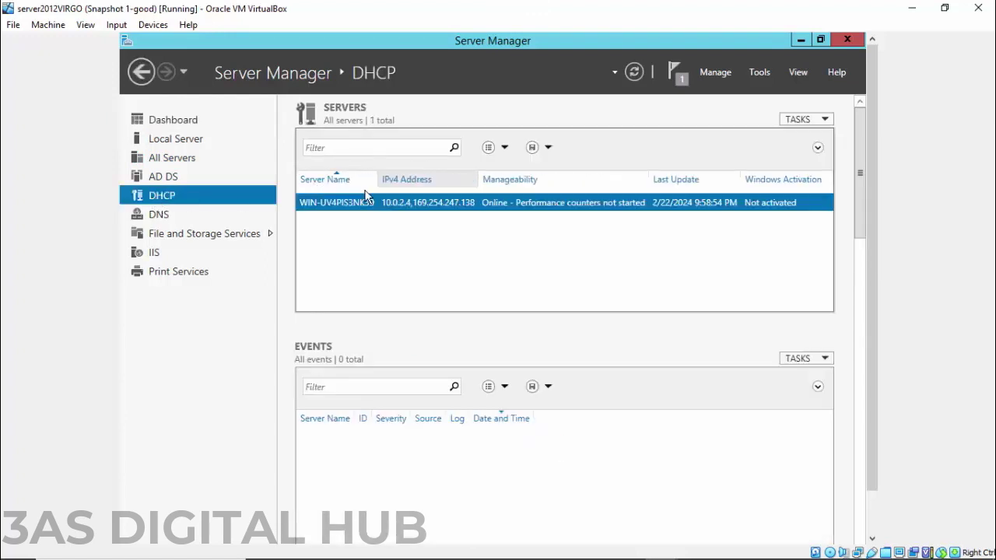
{"action": "right_click", "coordinate": [392, 205]}
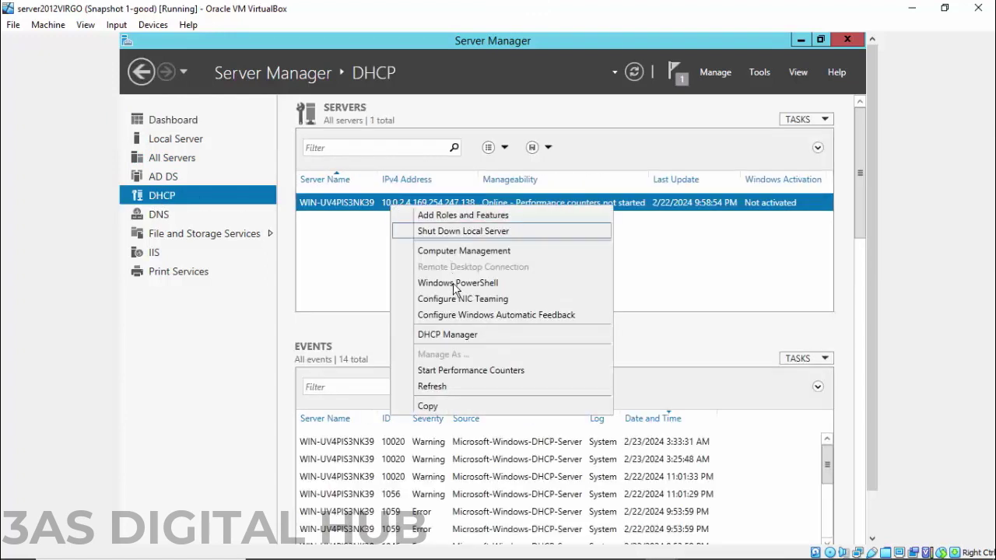
{"action": "left_click", "coordinate": [457, 343]}
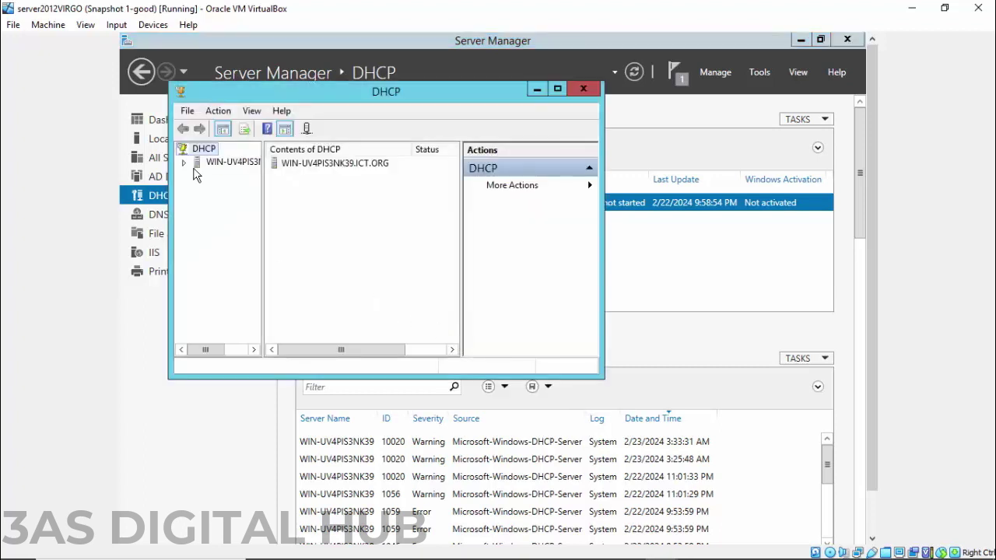
{"action": "left_click", "coordinate": [184, 163]}
{"action": "left_click", "coordinate": [198, 175]}
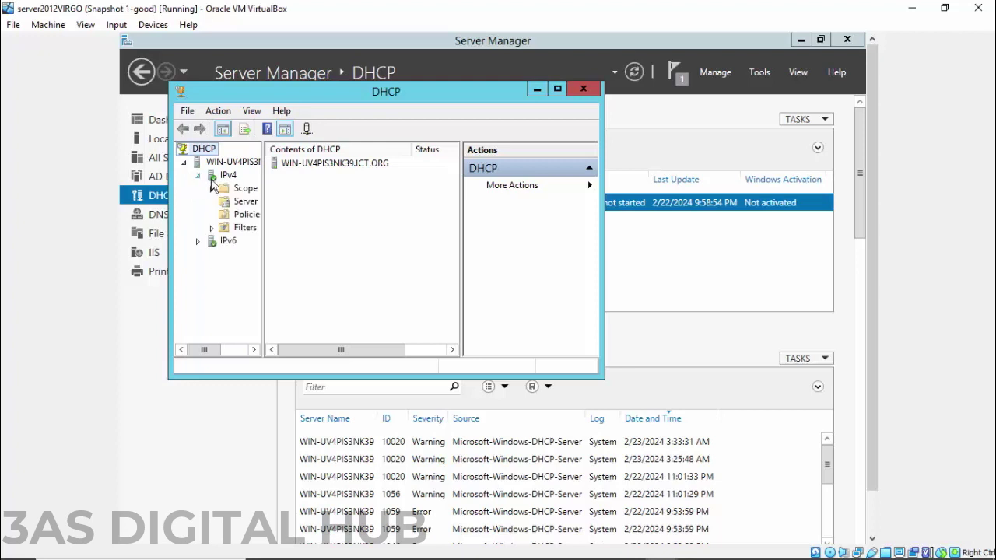
{"action": "double_click", "coordinate": [232, 189]}
{"action": "right_click", "coordinate": [232, 189]}
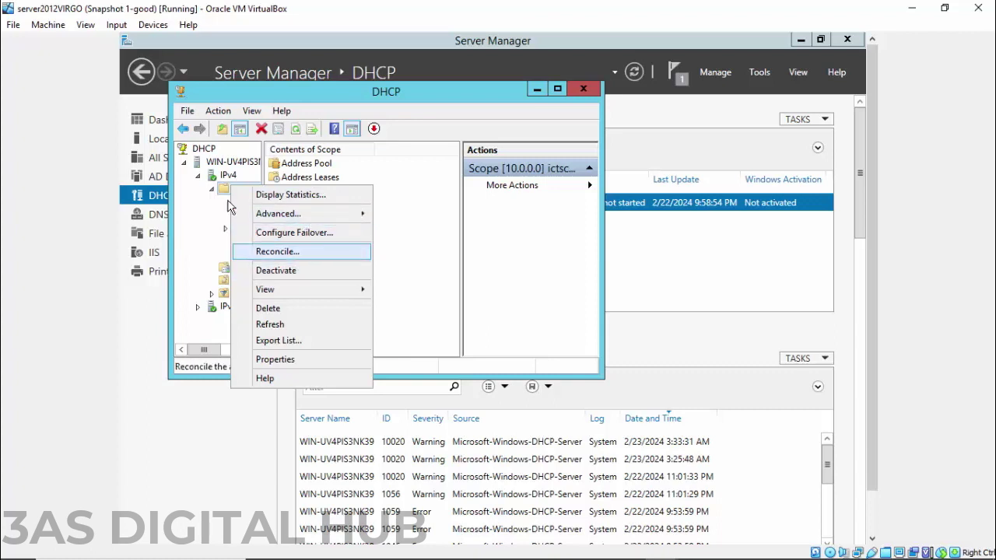
Try to create a new IPv4 scope, naming it and entering 10.0.2.6 as the start IP address.
{"action": "left_click", "coordinate": [223, 178]}
{"action": "right_click", "coordinate": [226, 176]}
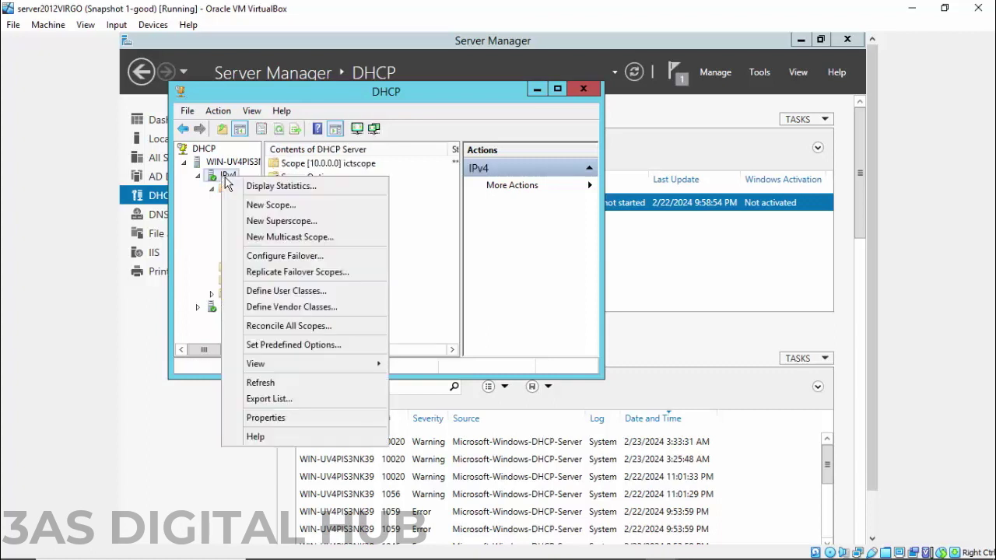
{"action": "left_click", "coordinate": [265, 205]}
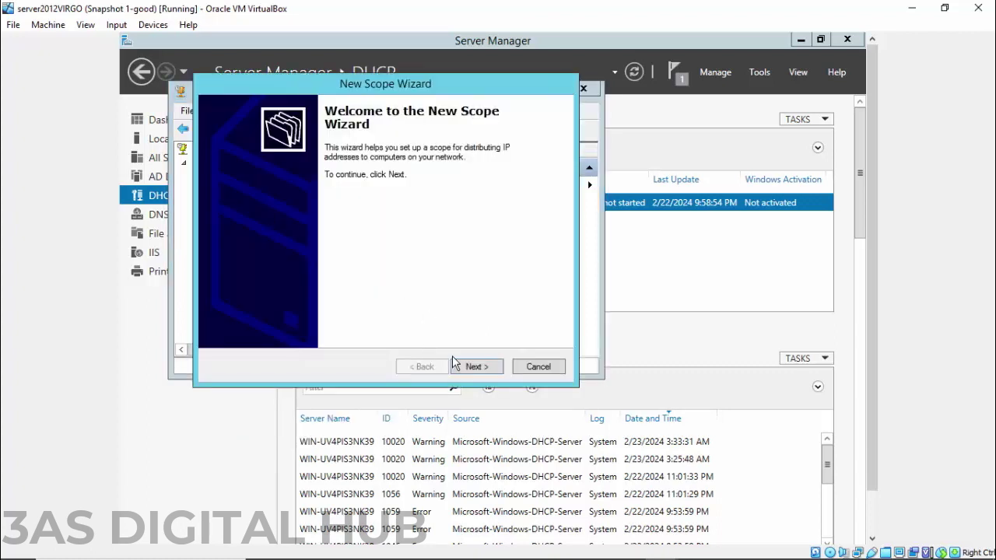
{"action": "left_click", "coordinate": [488, 368]}
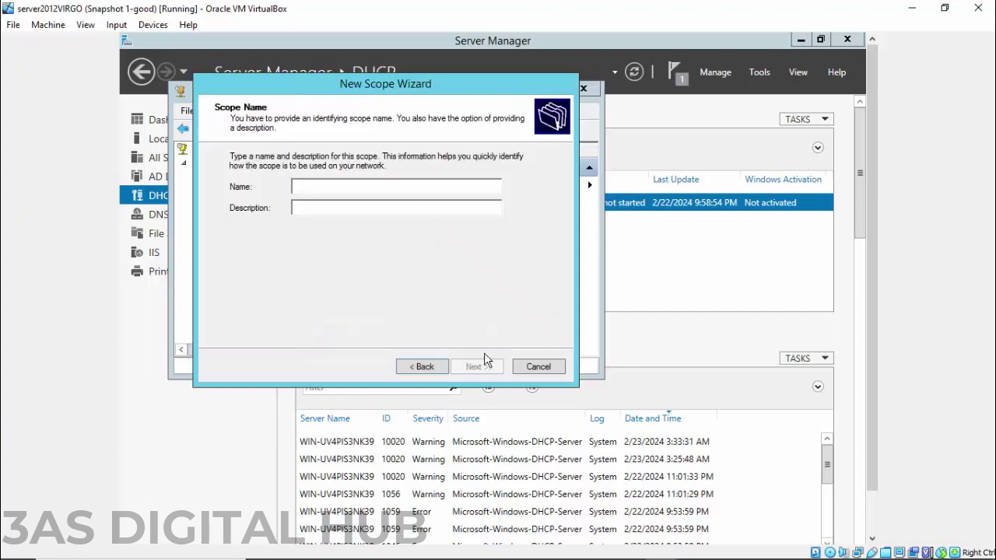
{"action": "type", "text": "d"}
{"action": "type", "text": "cope"}
{"action": "left_click", "coordinate": [488, 368]}
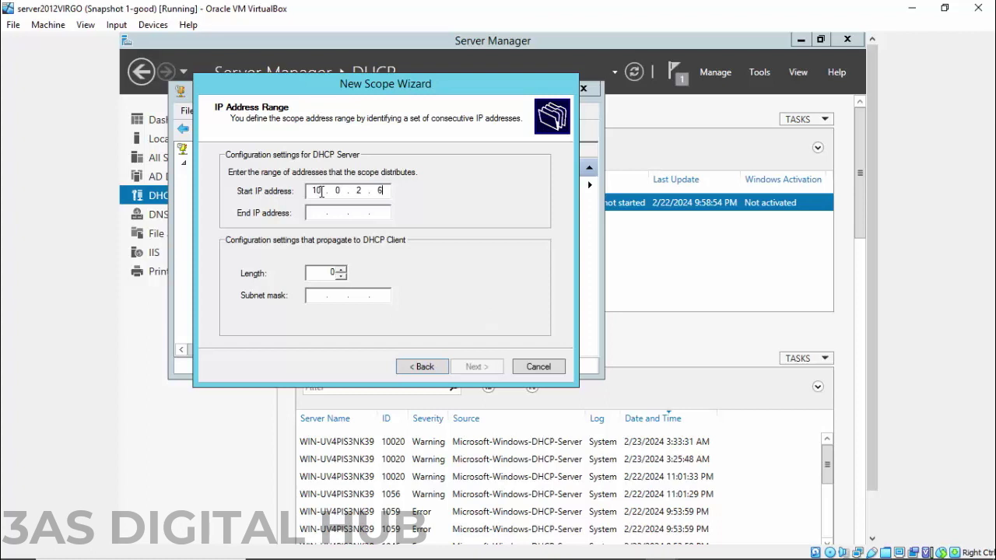
Run ipconfig in a command prompt to check the server's IP settings, keeping the output beside the scope's address fields.
{"action": "key", "text": "super+r"}
{"action": "type", "text": "cmd"}
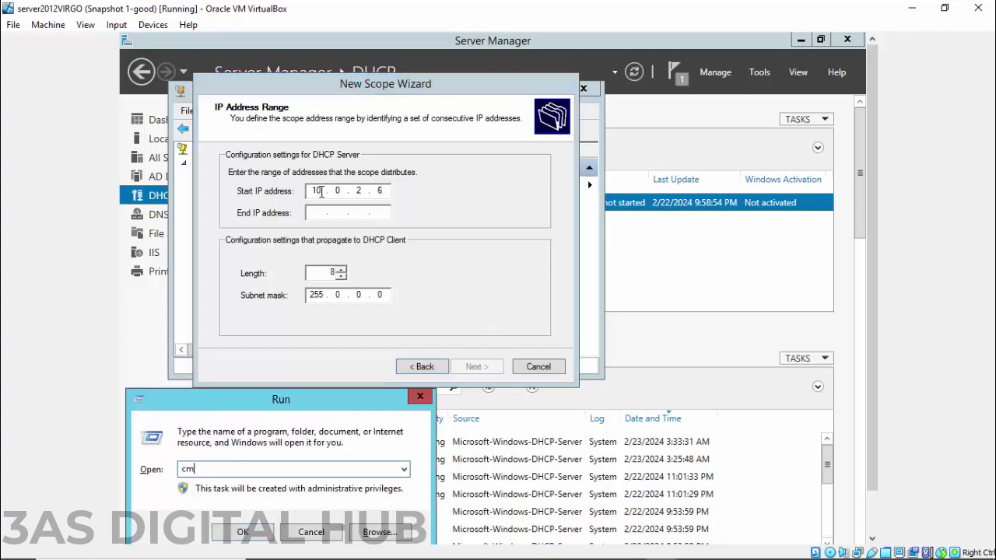
{"action": "key", "text": "Return"}
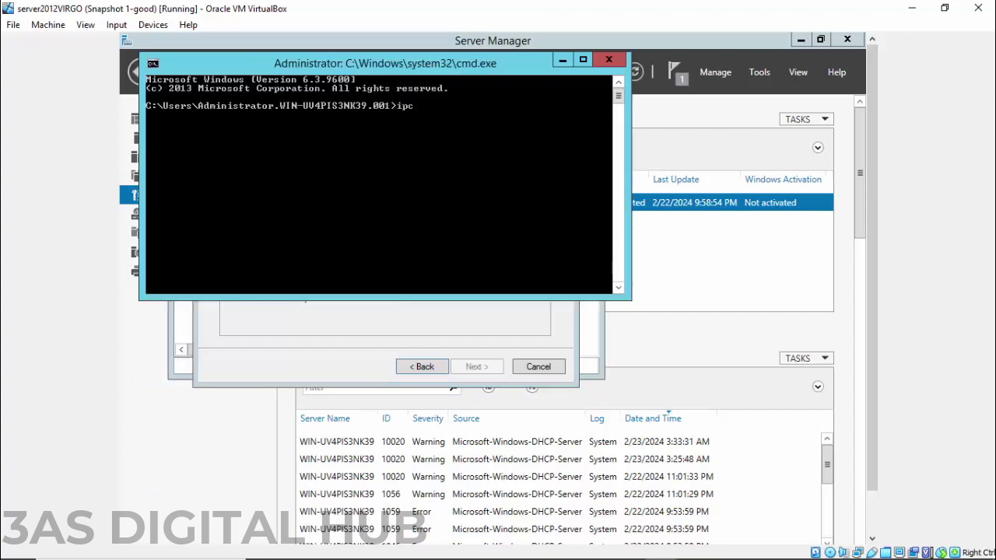
{"action": "type", "text": "ipconfig"}
{"action": "key", "text": "Return"}
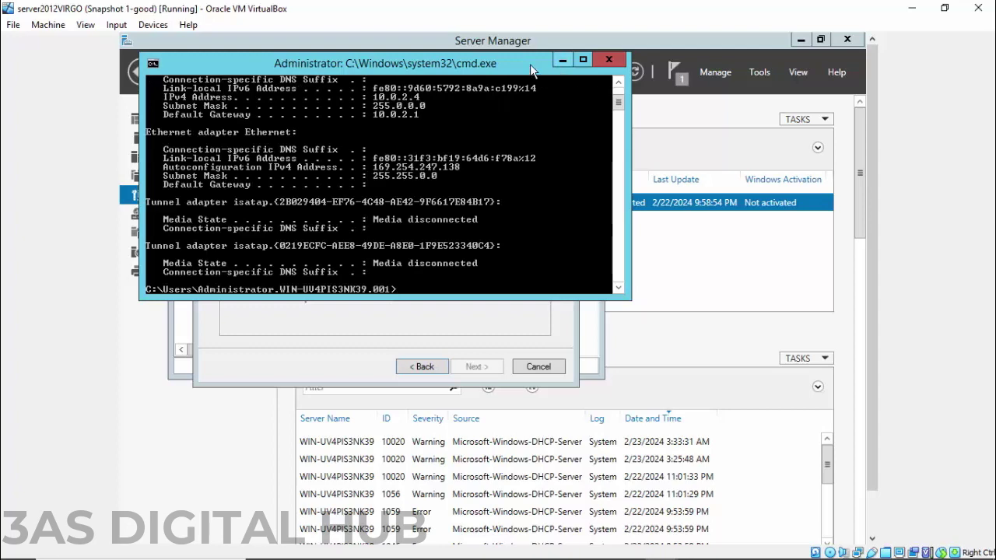
{"action": "left_click_drag", "start_coordinate": [517, 69], "coordinate": [631, 356]}
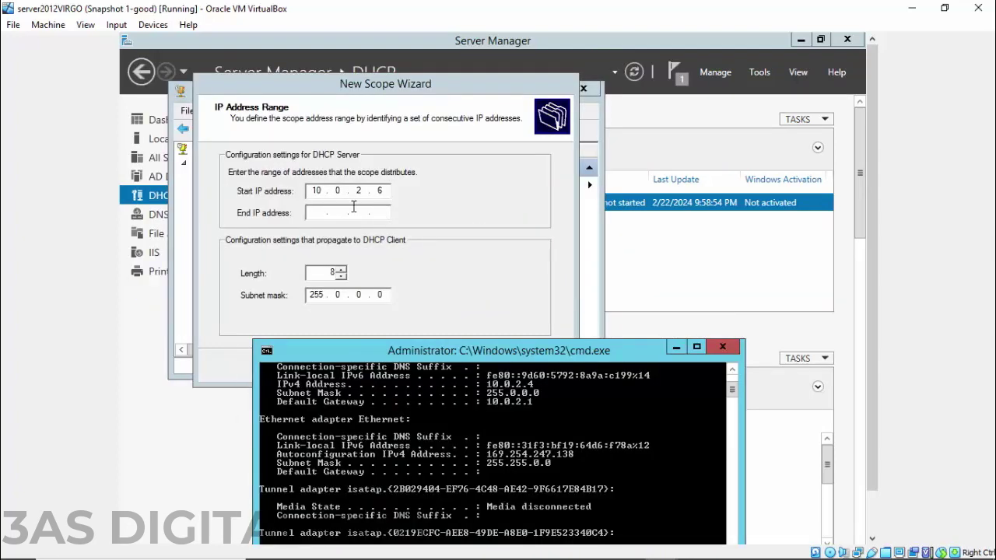
Try to end the new scope's address range at 10.0.2.16, then cancel the scope wizard.
{"action": "left_click", "coordinate": [321, 211]}
{"action": "type", "text": "10"}
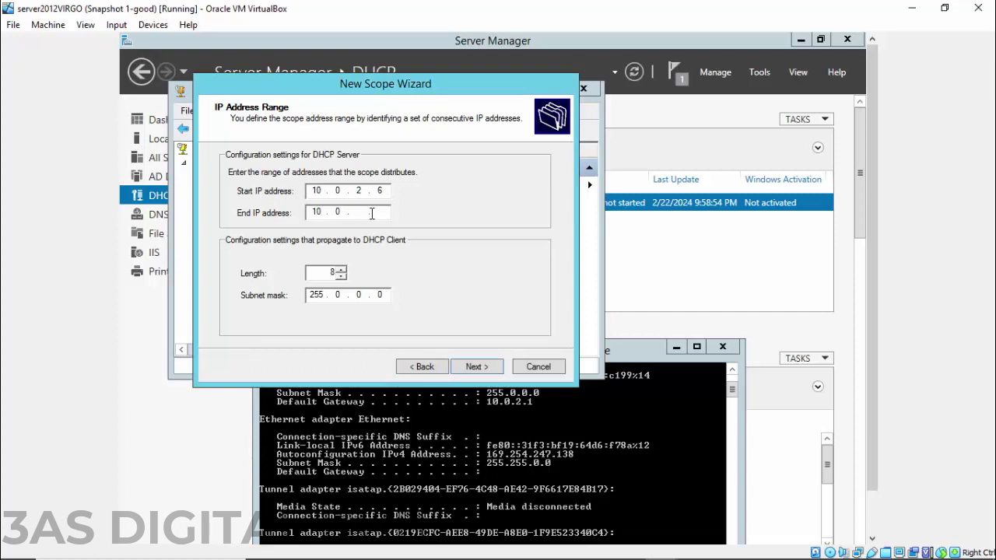
{"action": "type", "text": ".0.2.16"}
{"action": "left_click", "coordinate": [579, 430]}
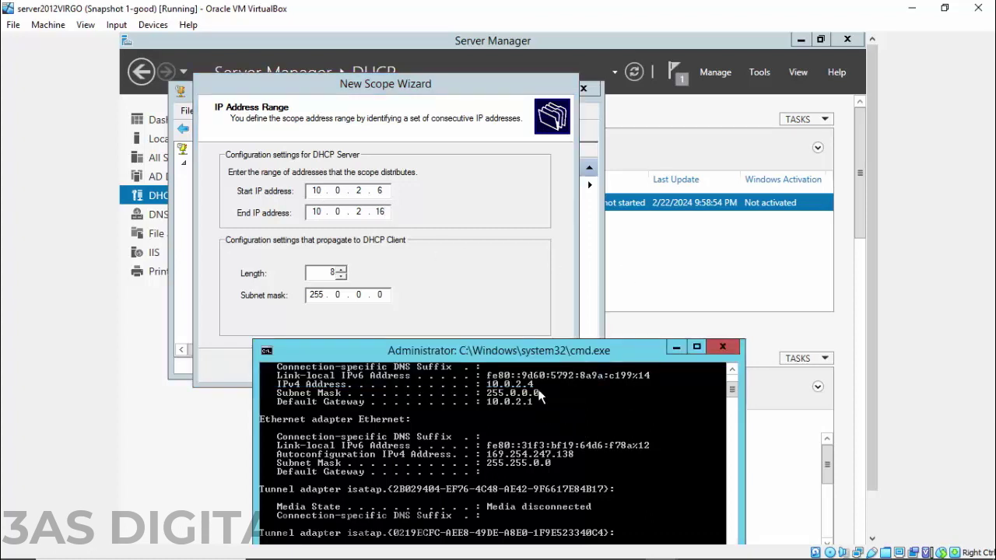
{"action": "left_click", "coordinate": [479, 287]}
{"action": "left_click", "coordinate": [476, 368]}
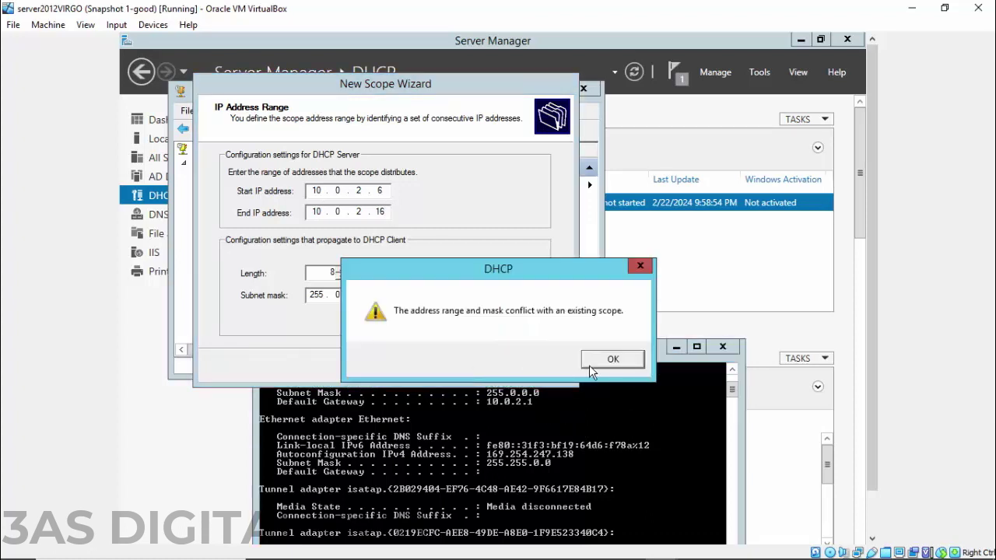
{"action": "left_click", "coordinate": [612, 359]}
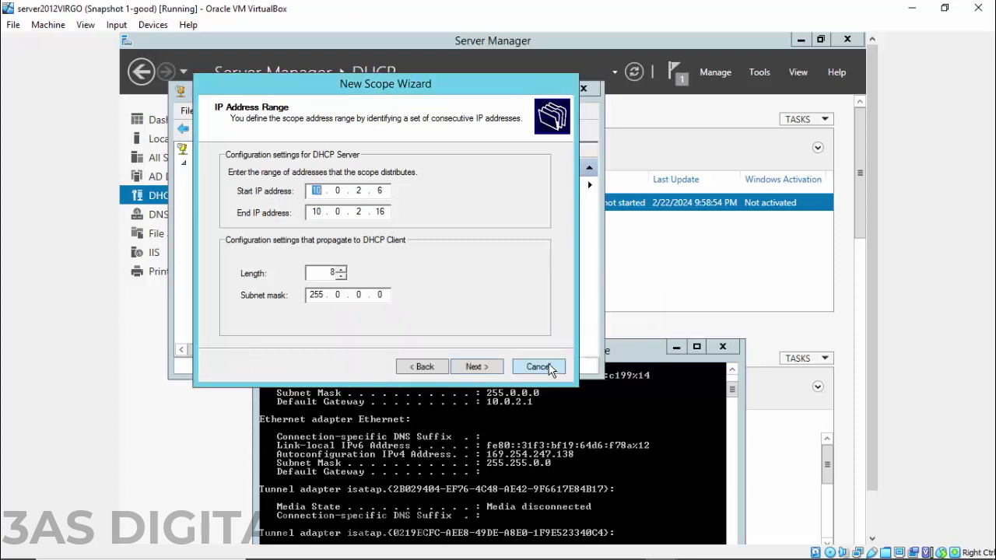
{"action": "left_click", "coordinate": [550, 366]}
Delete the existing active IPv4 scope 10.0.0.0 from the DHCP server.
{"action": "left_click", "coordinate": [245, 189]}
{"action": "right_click", "coordinate": [245, 189]}
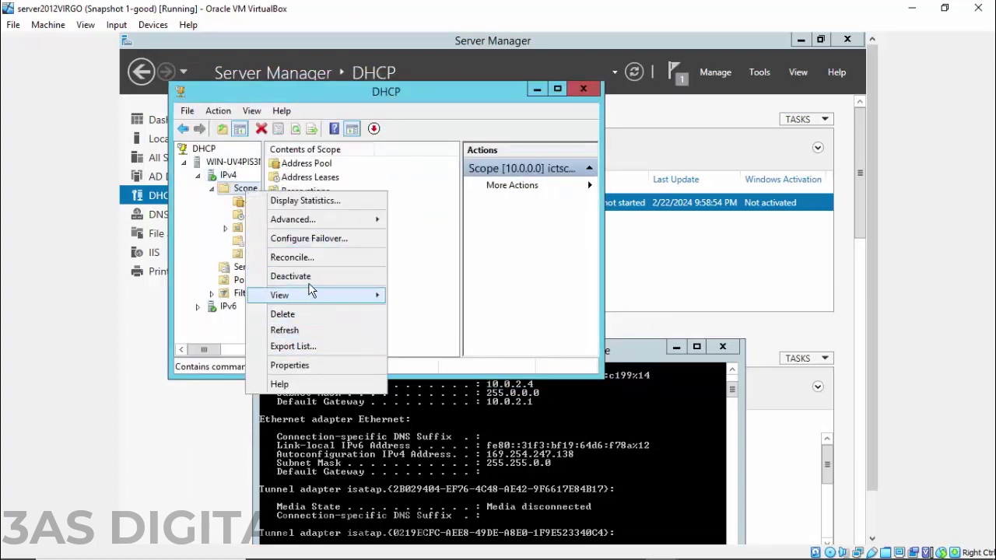
{"action": "left_click", "coordinate": [343, 314]}
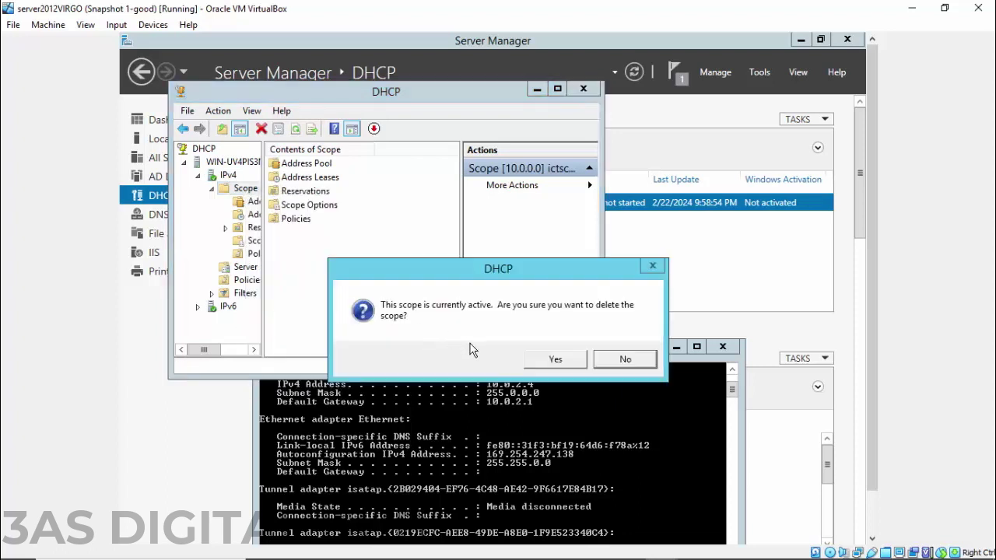
{"action": "left_click", "coordinate": [554, 358]}
Start a new IPv4 scope, give it a name and set its start IP address to 10.0.2.6.
{"action": "right_click", "coordinate": [228, 177]}
{"action": "left_click", "coordinate": [284, 205]}
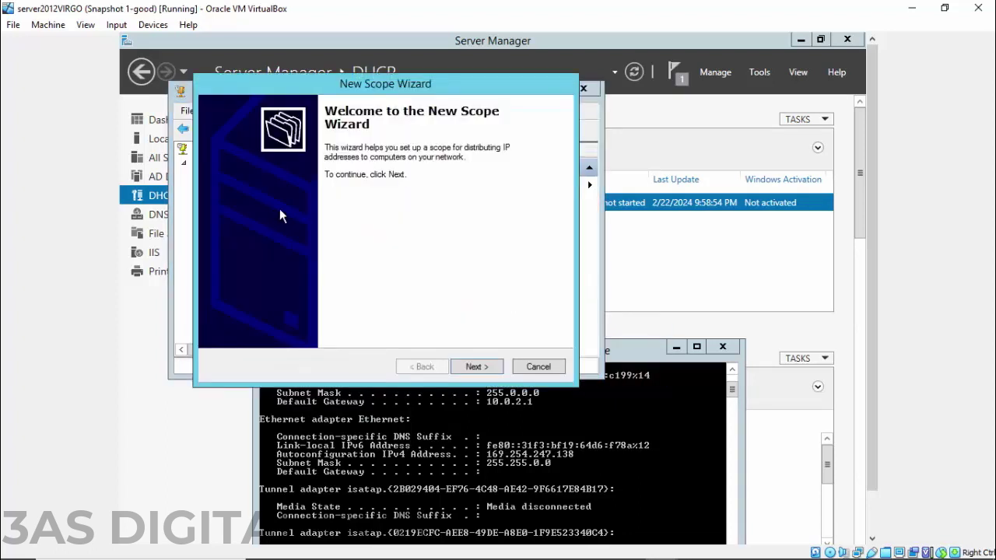
{"action": "left_click", "coordinate": [467, 369]}
{"action": "type", "text": "sco"}
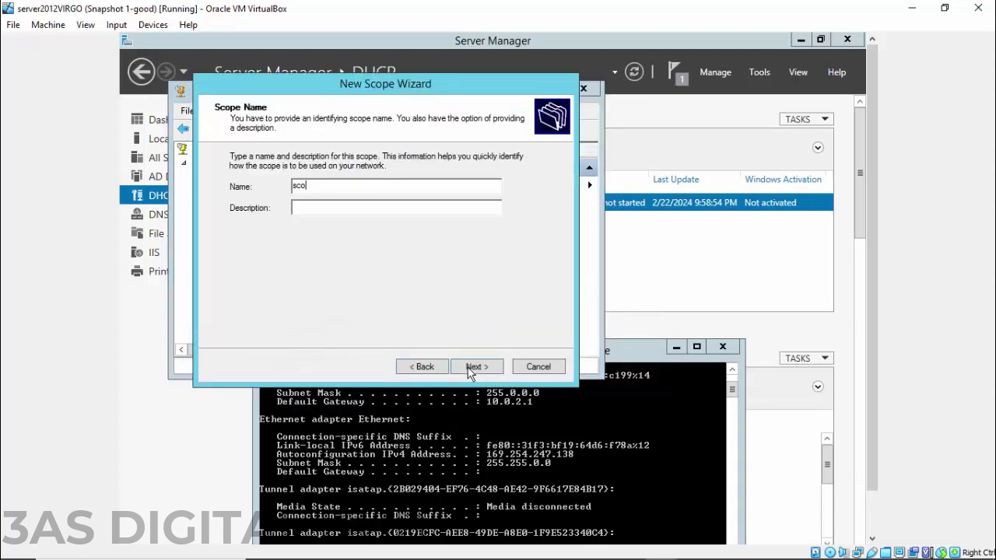
{"action": "type", "text": "p"}
{"action": "left_click", "coordinate": [470, 368]}
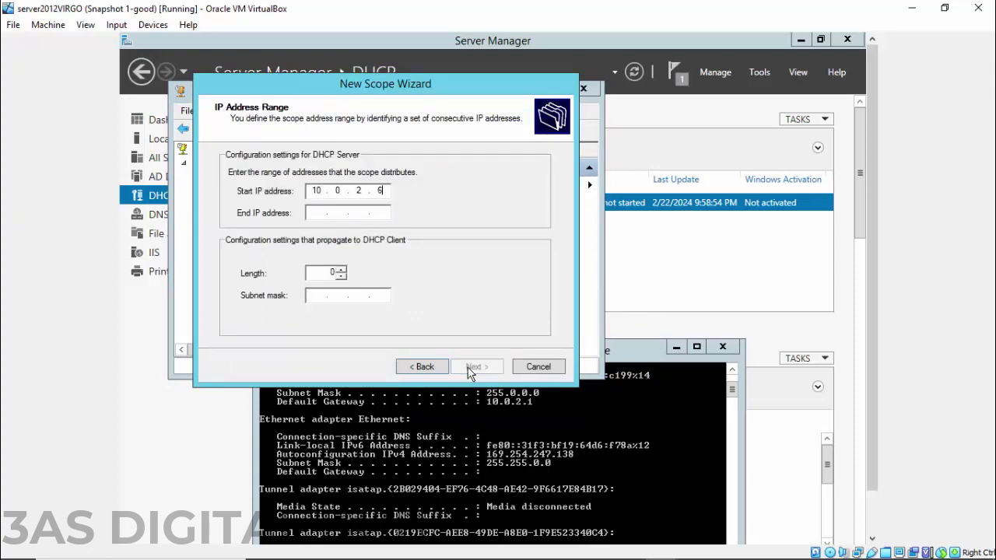
Set the scope's end IP address to 10.0.2.16, keeping the 255.0.0.0 subnet mask and adding no exclusions.
{"action": "left_click", "coordinate": [311, 212]}
{"action": "type", "text": "10.0.2.16"}
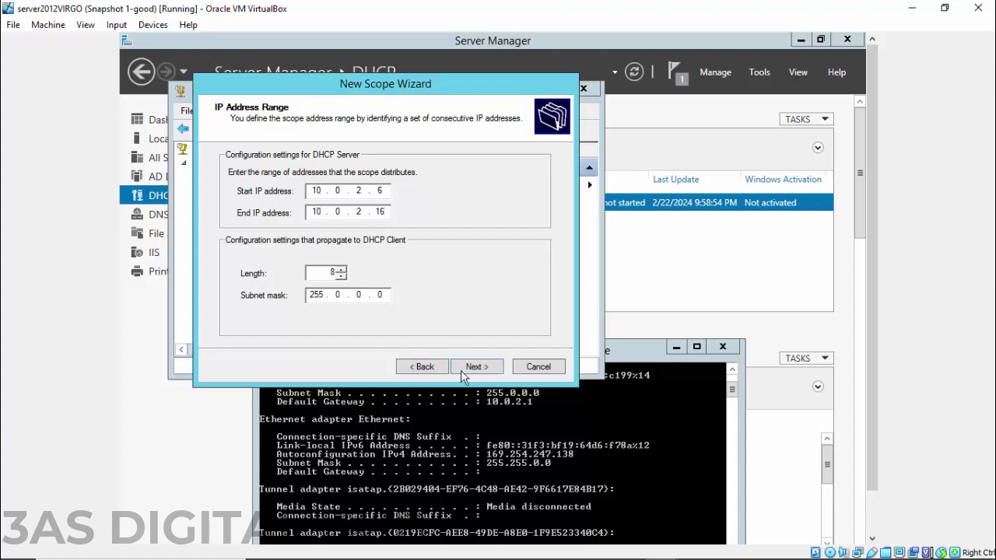
{"action": "left_click", "coordinate": [484, 368]}
{"action": "left_click", "coordinate": [485, 369]}
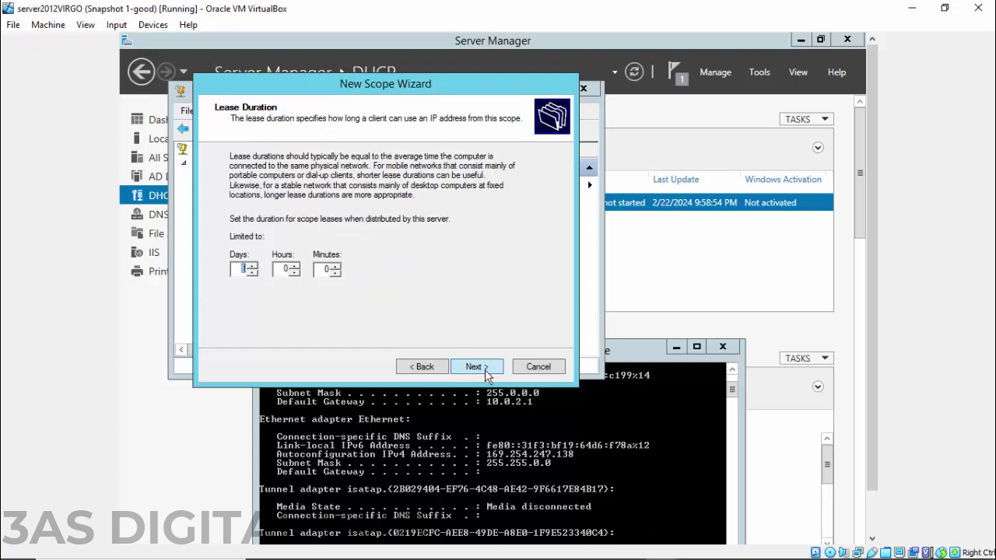
Keep the default lease duration, continue to the DHCP options and add 10.0.2.1 as the router's default gateway.
{"action": "left_click", "coordinate": [485, 369]}
{"action": "left_click", "coordinate": [485, 370]}
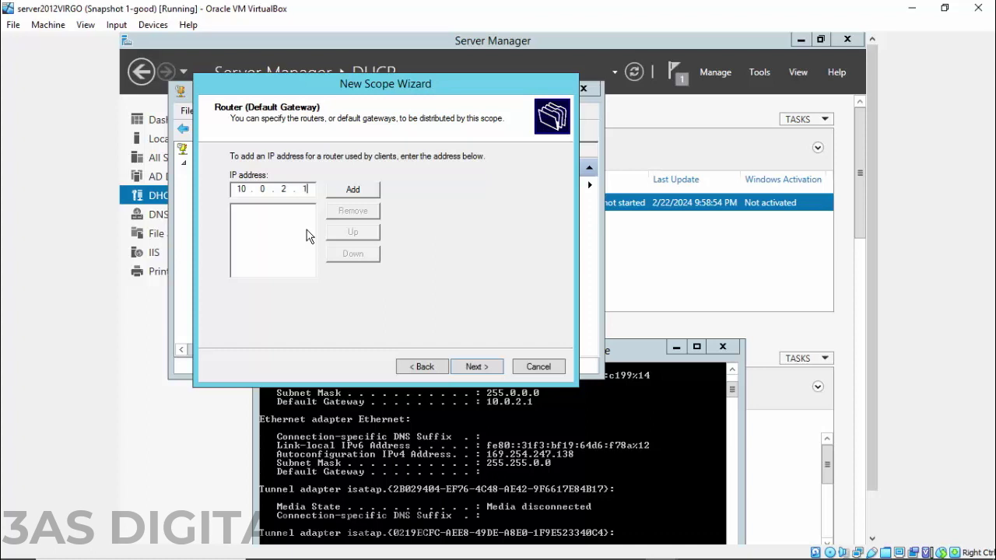
{"action": "left_click", "coordinate": [509, 414]}
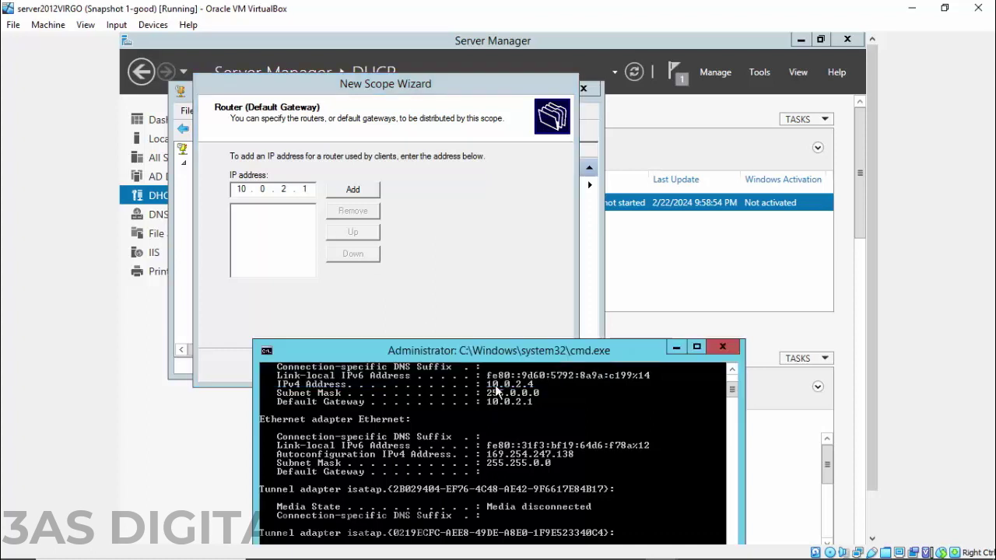
{"action": "left_click", "coordinate": [350, 192]}
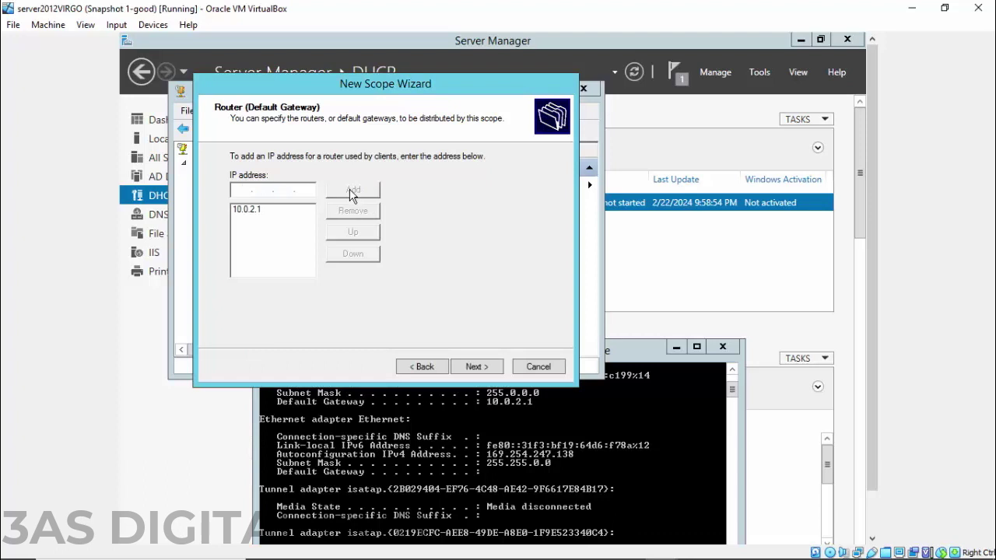
Keep the remaining scope options at their defaults, activate the scope now, finish it, and close the DHCP console and Command Prompt.
{"action": "left_click", "coordinate": [482, 366]}
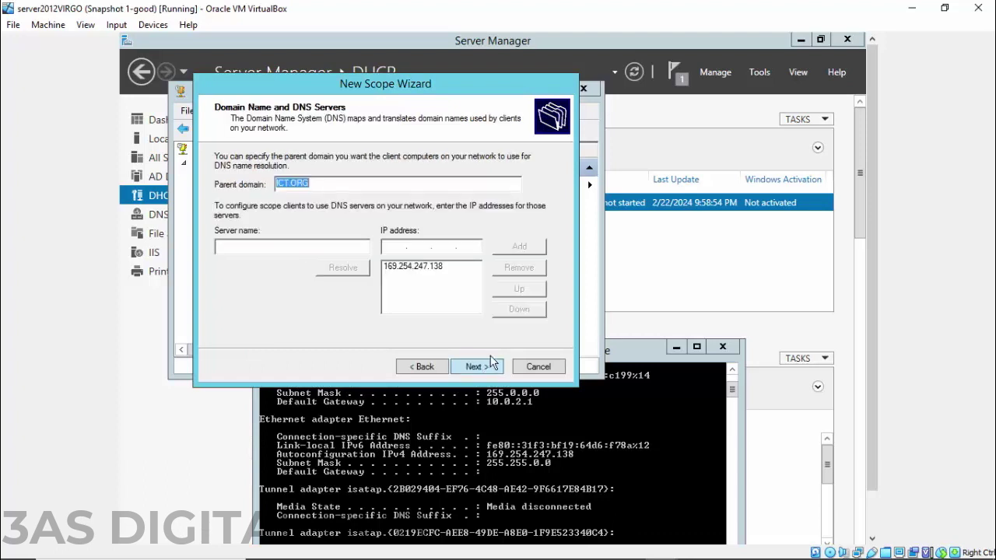
{"action": "left_click", "coordinate": [475, 367]}
{"action": "left_click", "coordinate": [475, 367]}
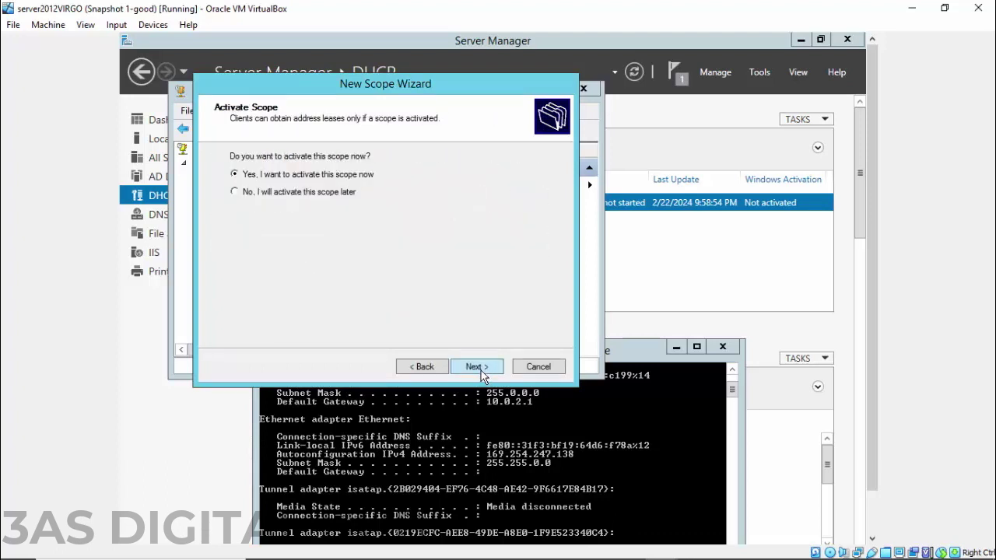
{"action": "left_click", "coordinate": [476, 366]}
{"action": "left_click", "coordinate": [478, 368]}
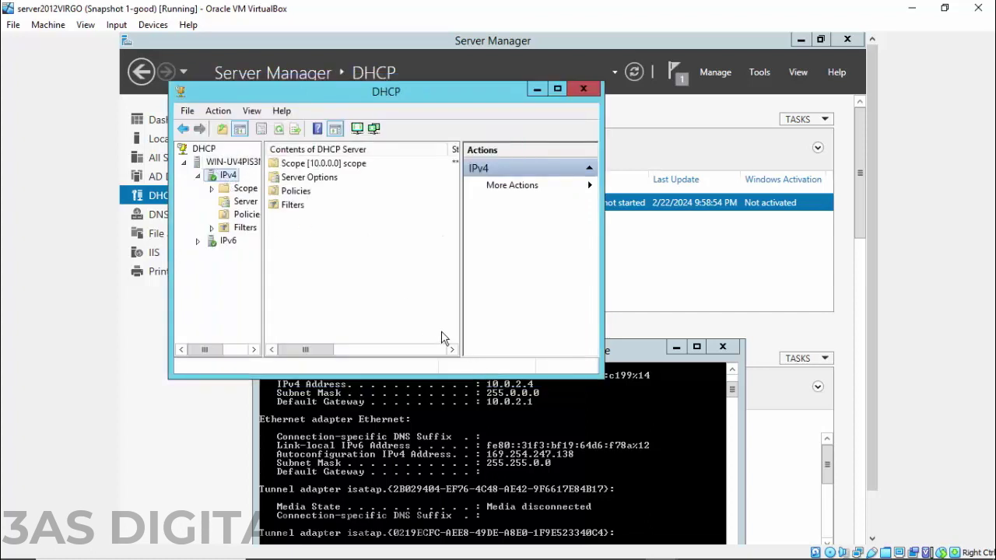
{"action": "left_click", "coordinate": [584, 91]}
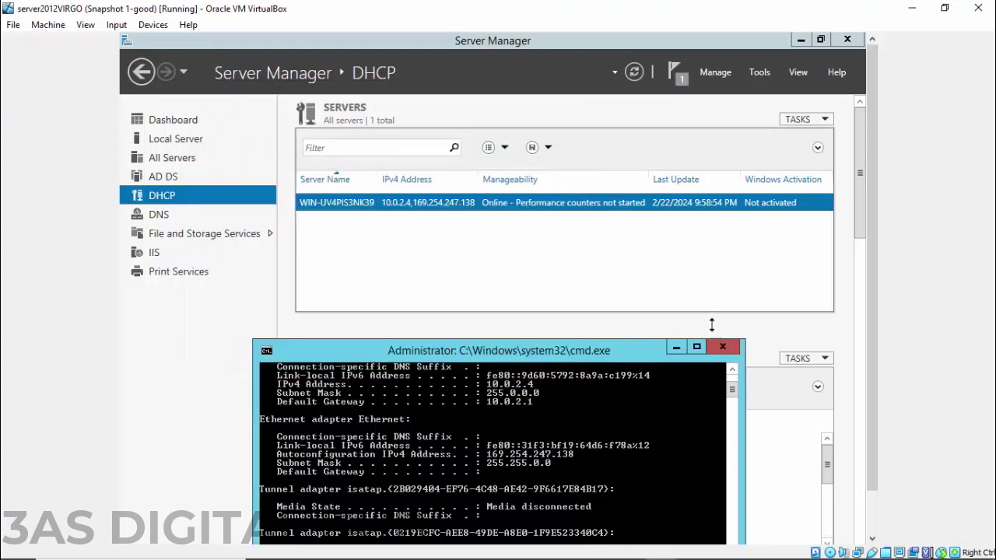
{"action": "left_click", "coordinate": [722, 348]}
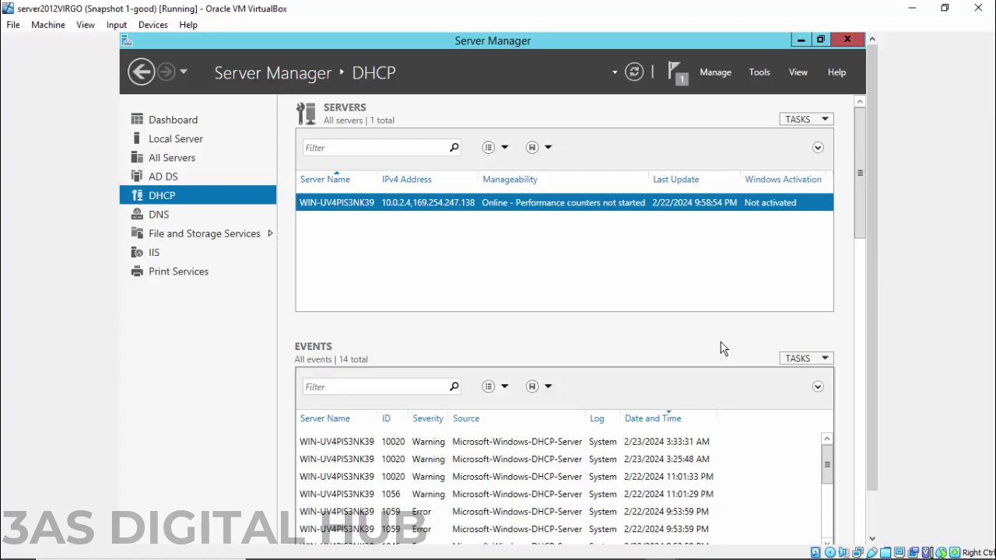
Open DNS Manager for the server from the DNS role and expand the server's node.
{"action": "left_click", "coordinate": [160, 215]}
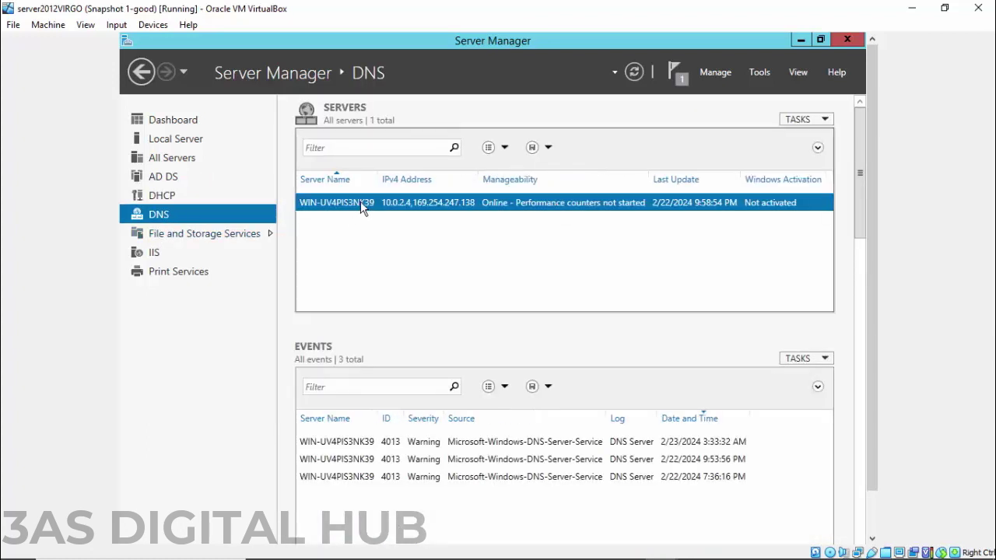
{"action": "right_click", "coordinate": [360, 201]}
{"action": "left_click", "coordinate": [442, 330]}
{"action": "double_click", "coordinate": [181, 150]}
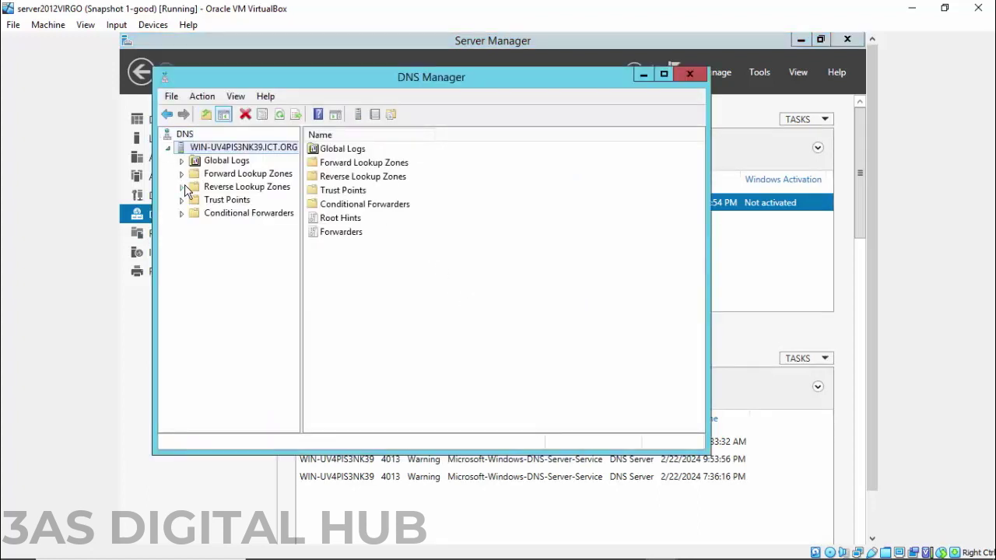
Start a new reverse lookup zone with the default primary type, replicated to all DNS servers on domain controllers in the ICT.ORG domain.
{"action": "left_click", "coordinate": [226, 188]}
{"action": "right_click", "coordinate": [224, 188]}
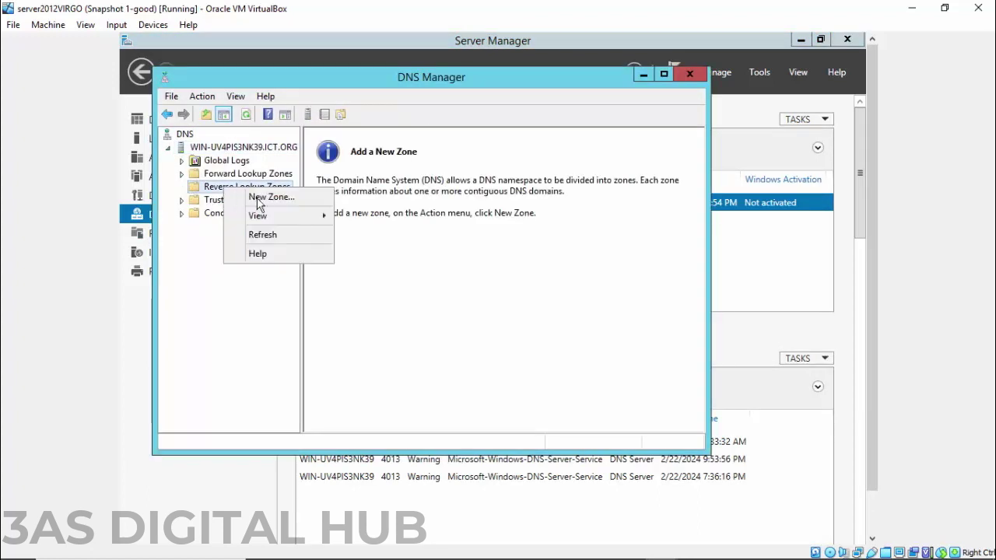
{"action": "left_click", "coordinate": [259, 201]}
{"action": "left_click", "coordinate": [434, 348]}
{"action": "left_click", "coordinate": [433, 349]}
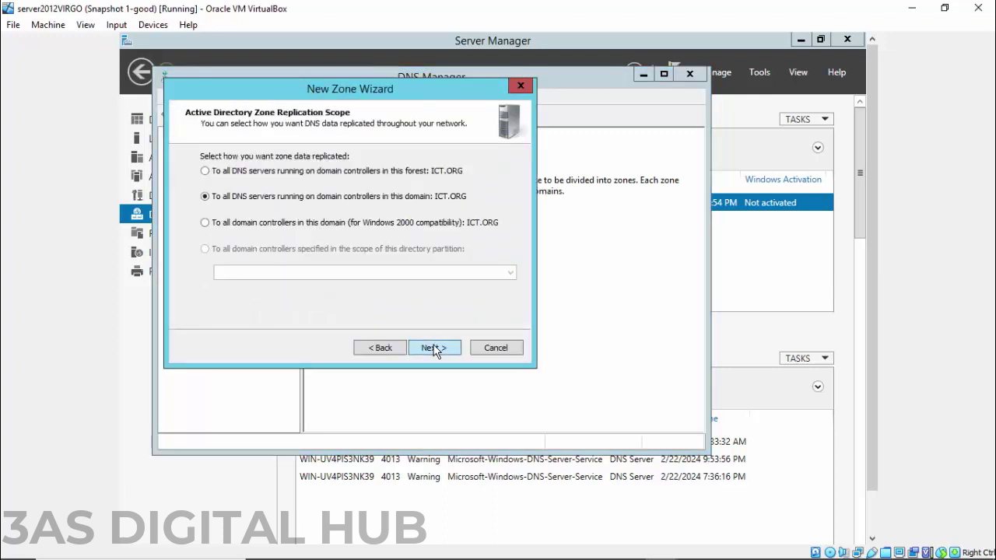
{"action": "left_click", "coordinate": [435, 349]}
{"action": "left_click", "coordinate": [427, 343]}
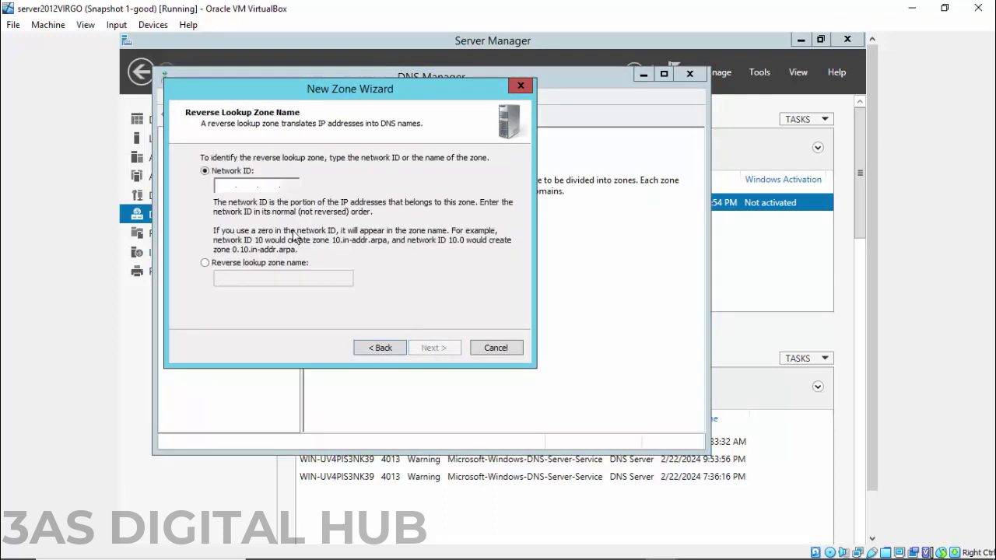
Set the reverse lookup zone's network ID to 10.0.2, keep the default dynamic update option and create the zone.
{"action": "type", "text": "10 "}
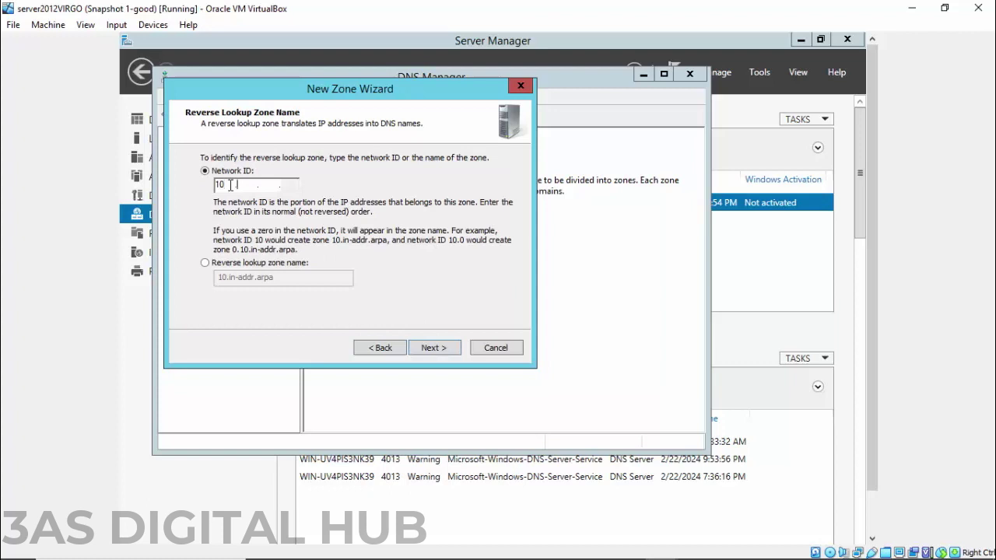
{"action": "type", "text": ".0 .2"}
{"action": "left_click", "coordinate": [437, 351]}
{"action": "left_click", "coordinate": [438, 351]}
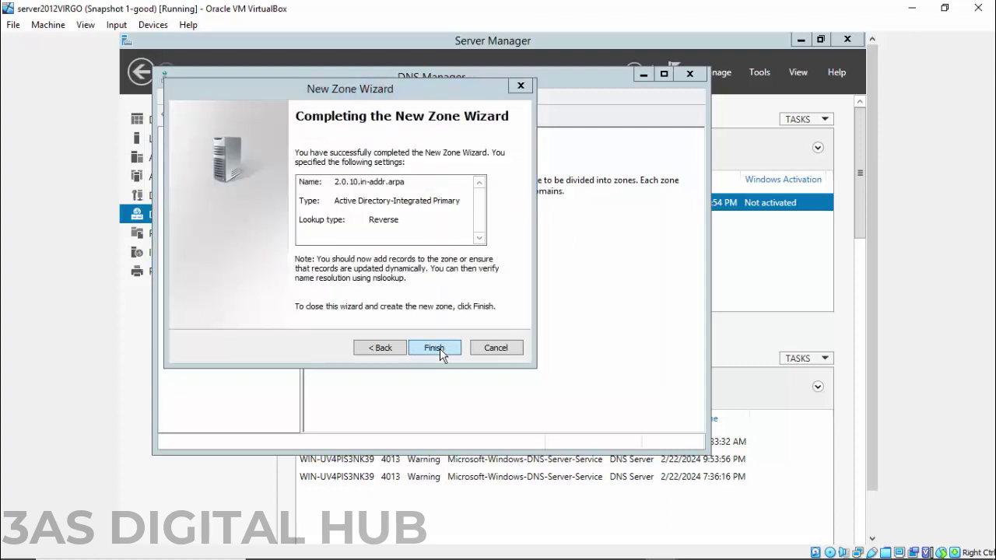
{"action": "left_click", "coordinate": [440, 349]}
Start a new pointer (PTR) record in the 2.0.10.in-addr.arpa zone with host IP address 10.0.2.4.
{"action": "double_click", "coordinate": [194, 188]}
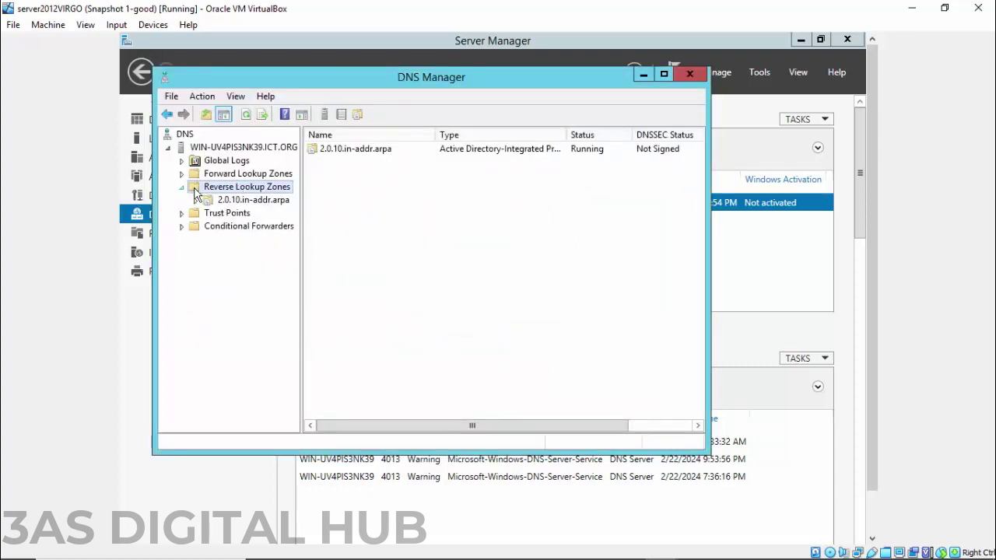
{"action": "left_click", "coordinate": [234, 200]}
{"action": "right_click", "coordinate": [229, 200]}
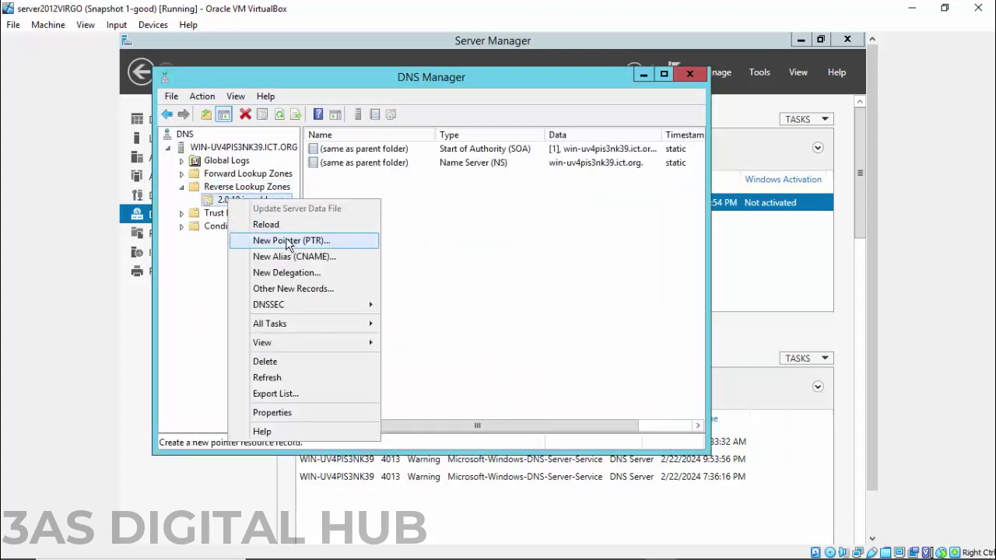
{"action": "left_click", "coordinate": [285, 240]}
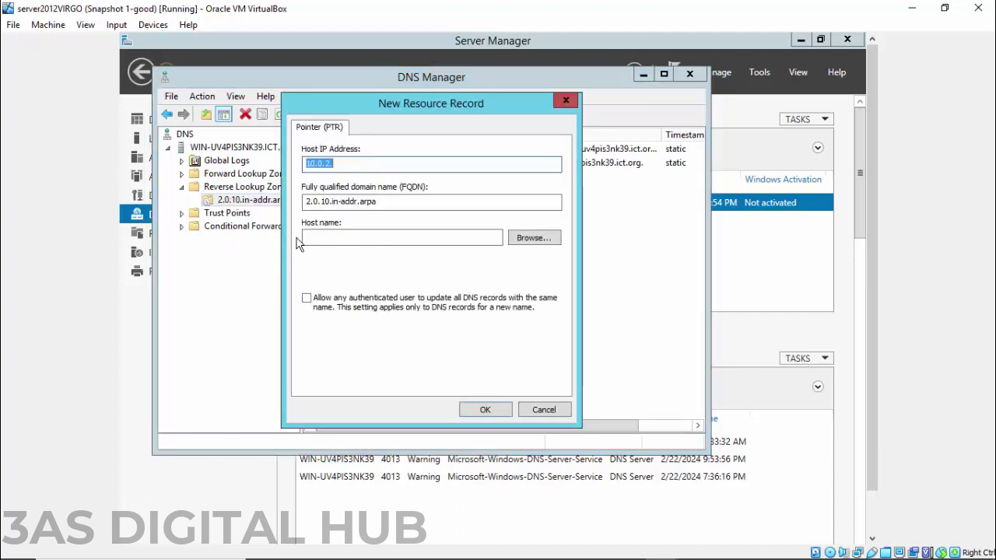
{"action": "left_click", "coordinate": [349, 163]}
{"action": "type", "text": "4"}
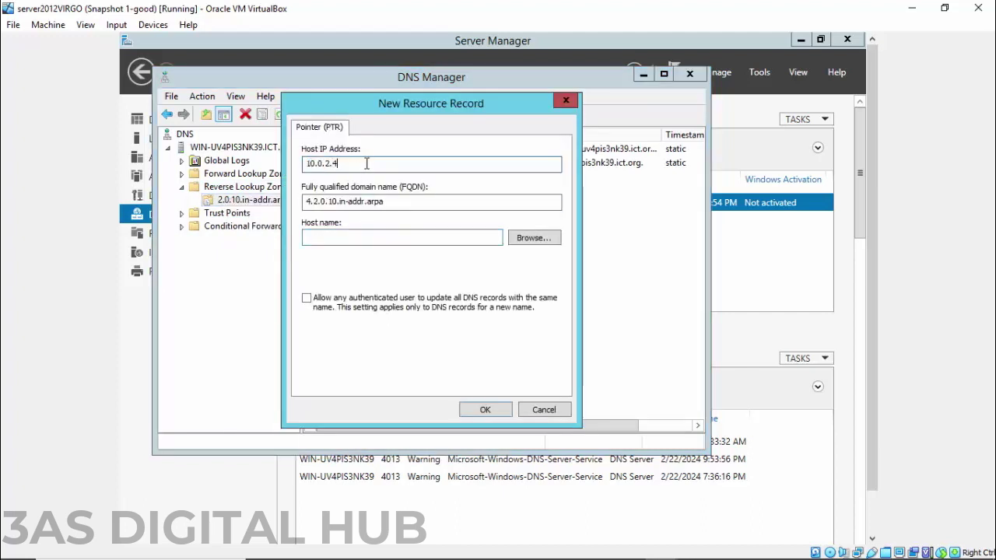
Browse for the pointer's host name in the ICT.ORG forward lookup zone, listing all record types and widening the Name column.
{"action": "left_click", "coordinate": [539, 240]}
{"action": "double_click", "coordinate": [342, 216]}
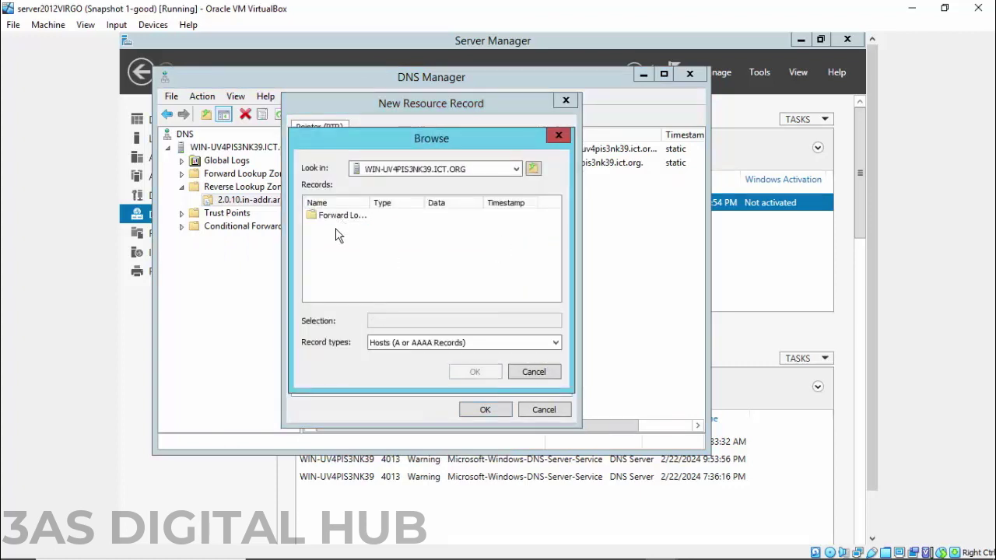
{"action": "double_click", "coordinate": [335, 215]}
{"action": "double_click", "coordinate": [333, 226]}
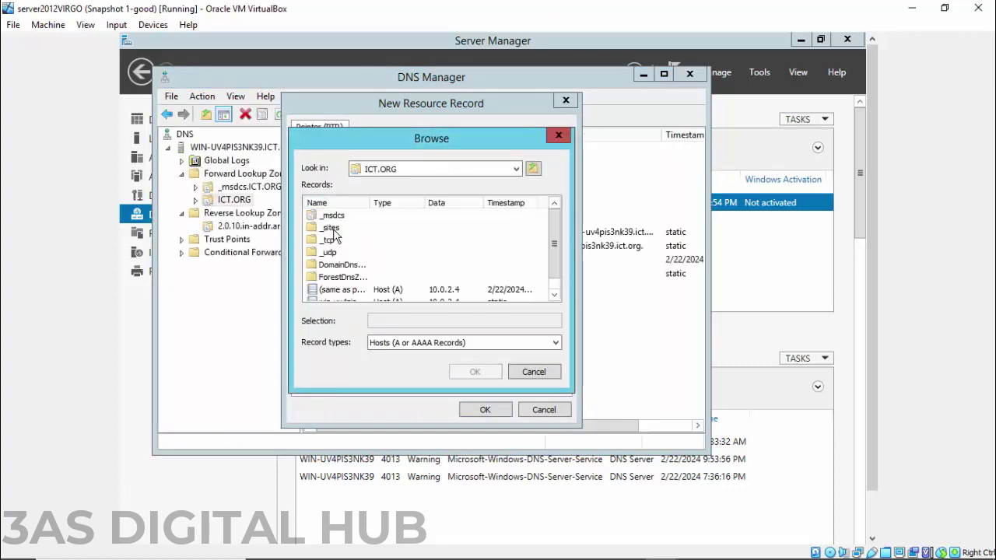
{"action": "left_click", "coordinate": [416, 342]}
{"action": "left_click", "coordinate": [406, 350]}
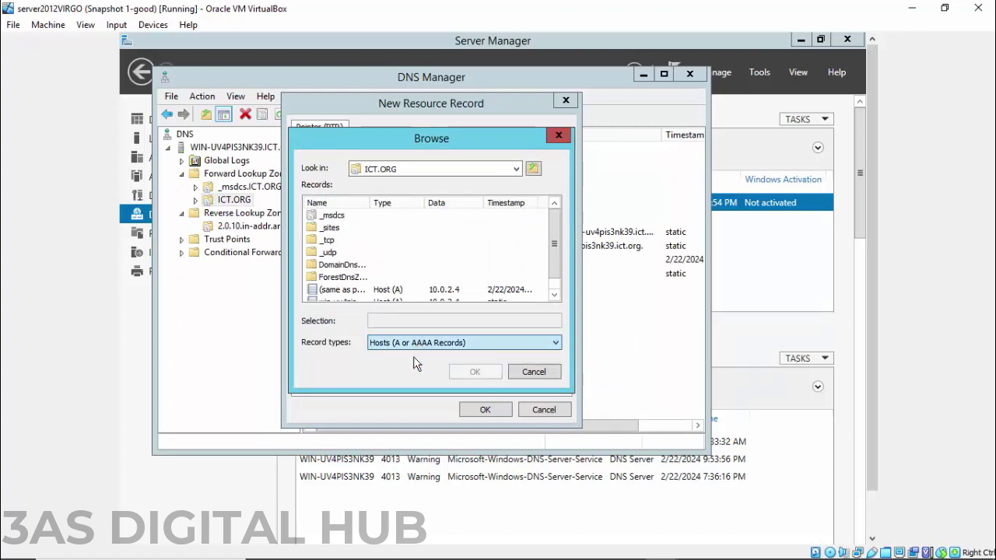
{"action": "left_click_drag", "start_coordinate": [551, 247], "coordinate": [512, 272]}
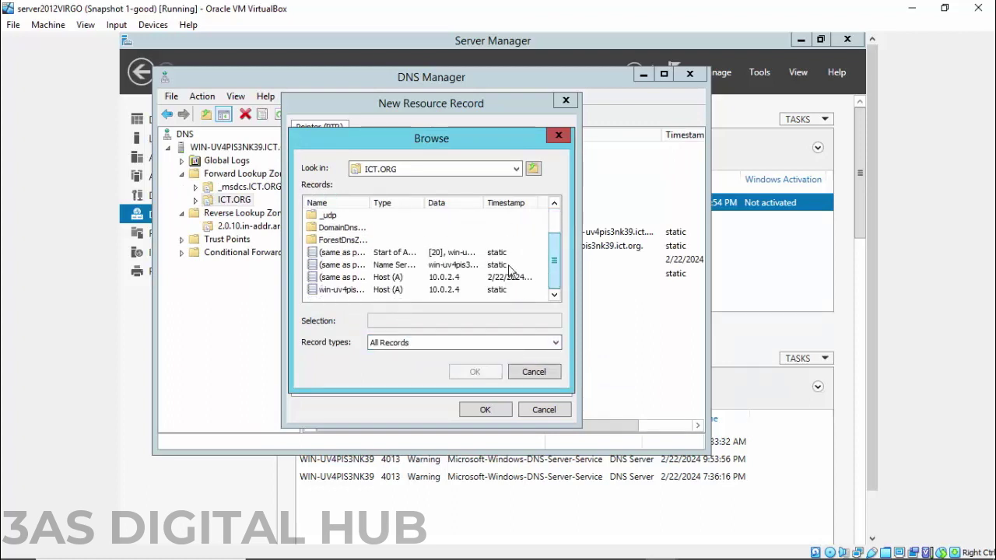
{"action": "left_click_drag", "start_coordinate": [369, 202], "coordinate": [478, 204]}
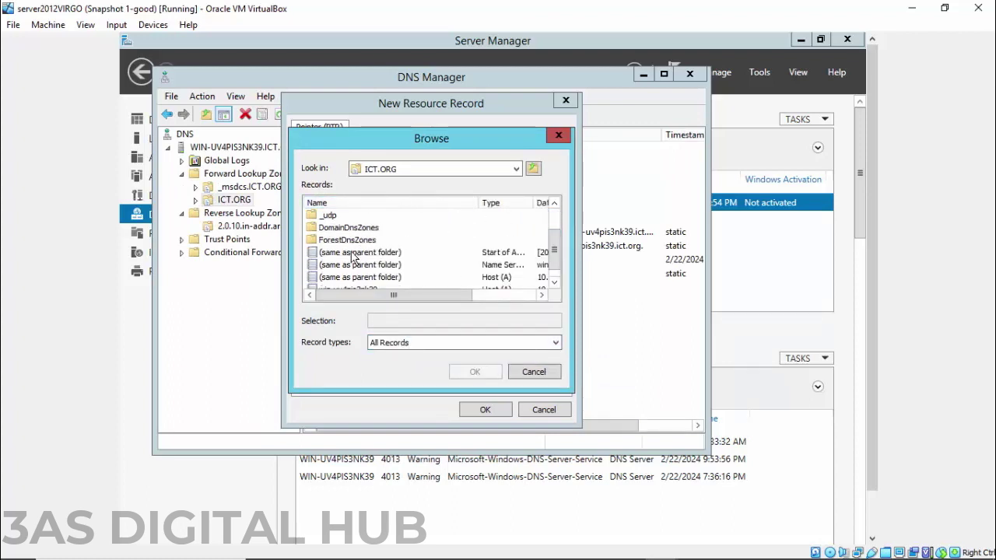
Choose ICT.ORG's Start of Authority record as the host name and create the pointer record for 10.0.2.4.
{"action": "left_click", "coordinate": [354, 253]}
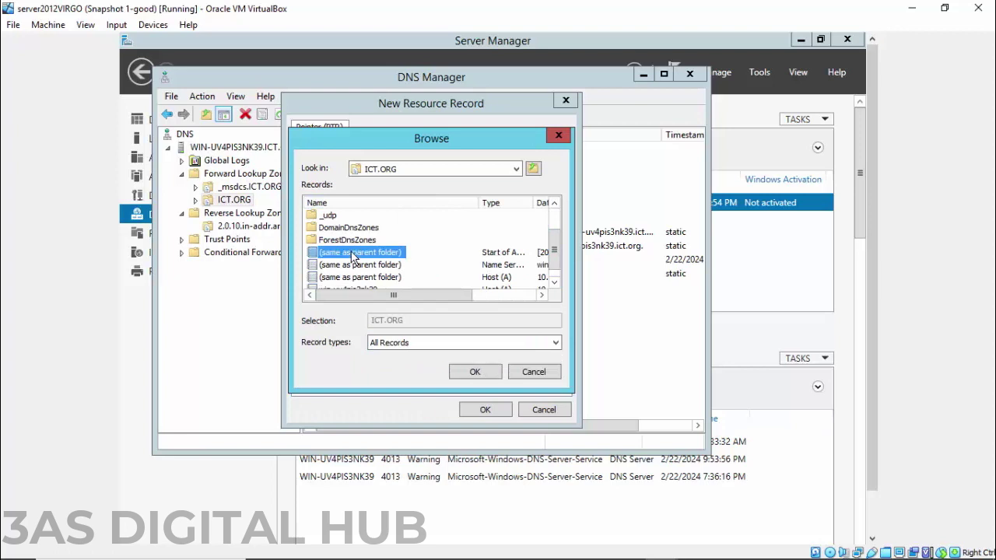
{"action": "left_click", "coordinate": [415, 346]}
{"action": "left_click", "coordinate": [415, 356]}
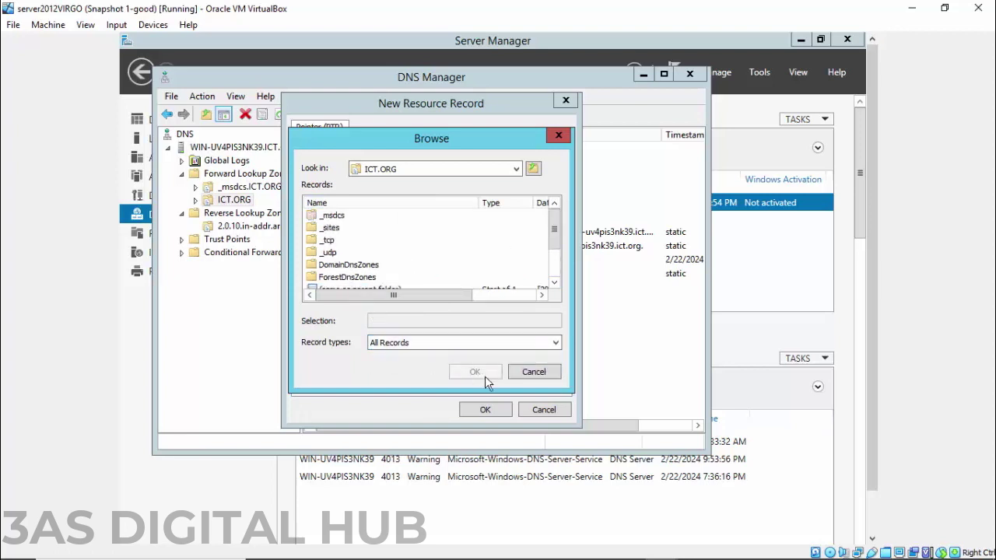
{"action": "left_click", "coordinate": [439, 342]}
{"action": "left_click", "coordinate": [555, 235]}
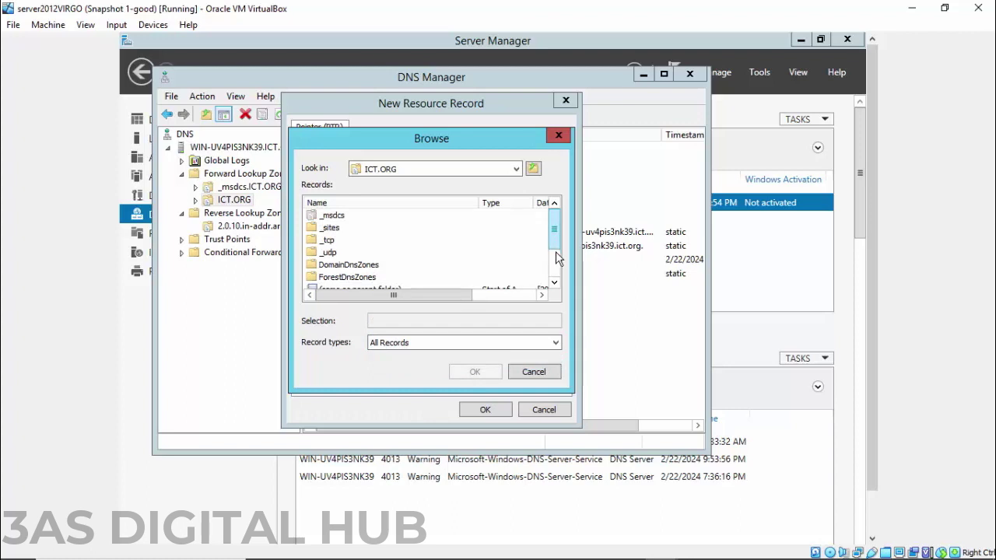
{"action": "left_click_drag", "start_coordinate": [556, 246], "coordinate": [555, 271]}
{"action": "left_click", "coordinate": [372, 240]}
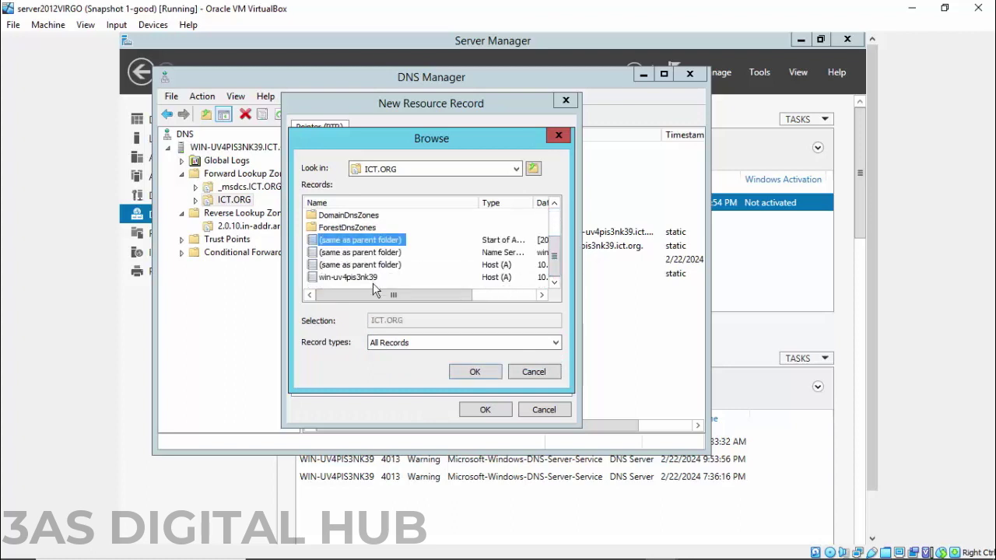
{"action": "left_click", "coordinate": [462, 376]}
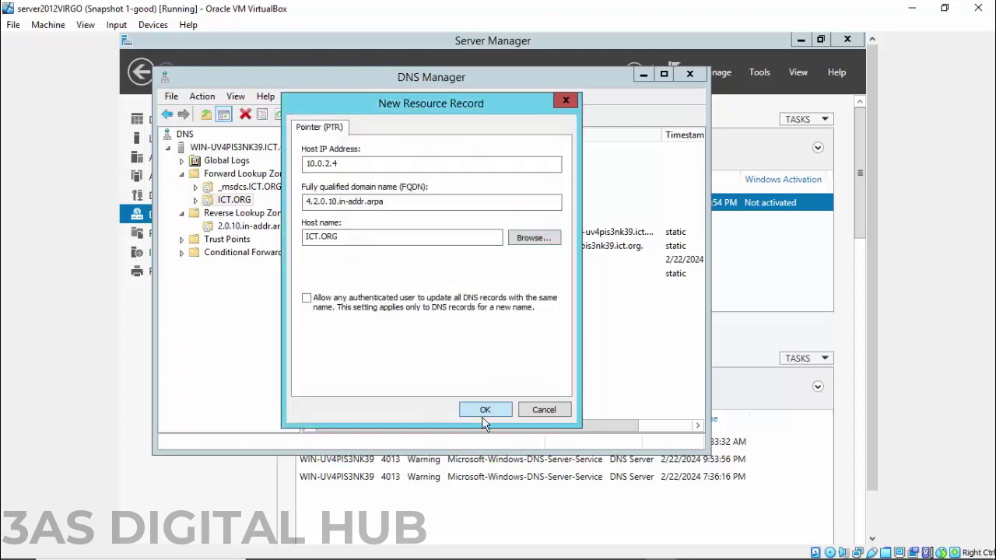
{"action": "left_click", "coordinate": [483, 410]}
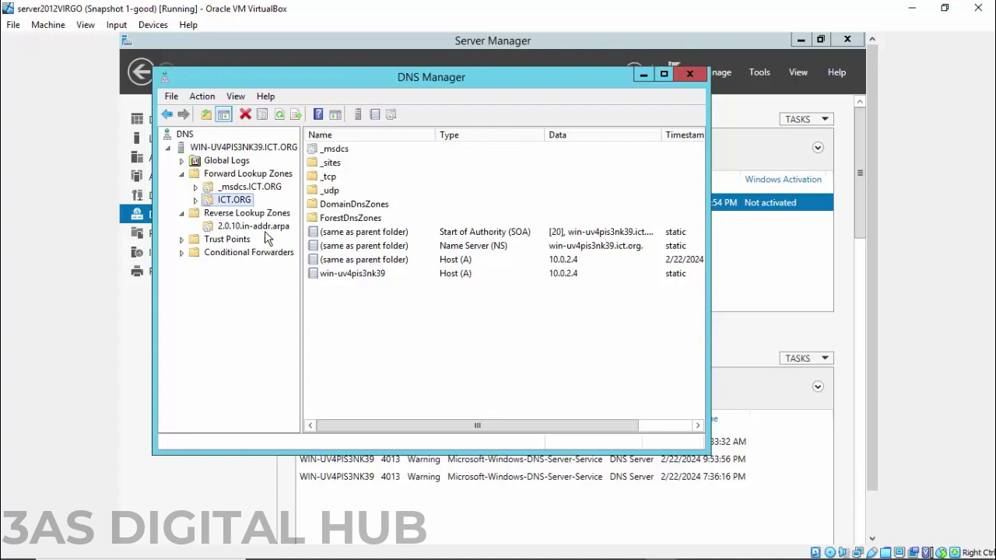
Start a second reverse lookup zone, keeping the default zone type and replication to the domain's DNS servers.
{"action": "left_click", "coordinate": [247, 215]}
{"action": "right_click", "coordinate": [249, 218]}
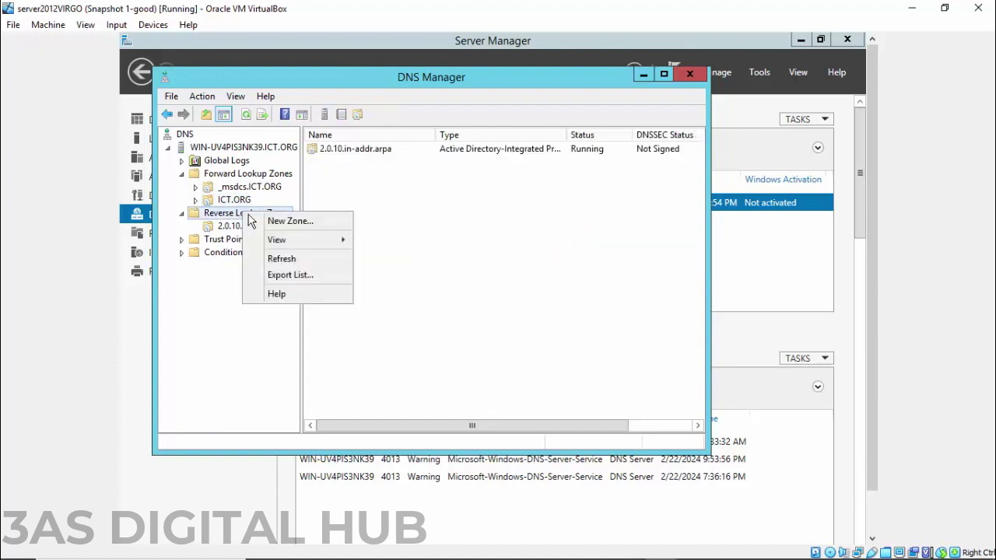
{"action": "left_click", "coordinate": [290, 222]}
{"action": "left_click", "coordinate": [427, 347]}
{"action": "left_click", "coordinate": [431, 345]}
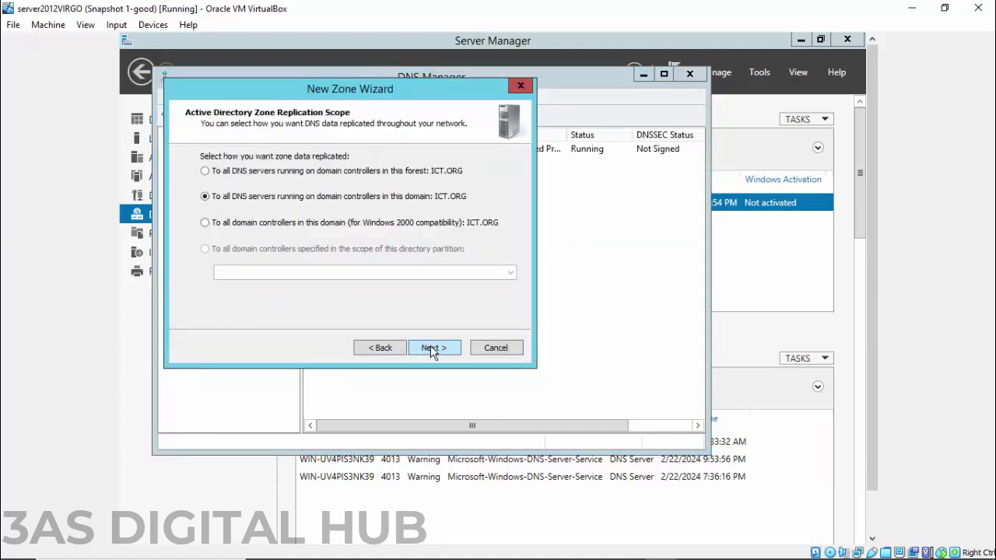
{"action": "left_click", "coordinate": [430, 346]}
{"action": "left_click", "coordinate": [430, 345]}
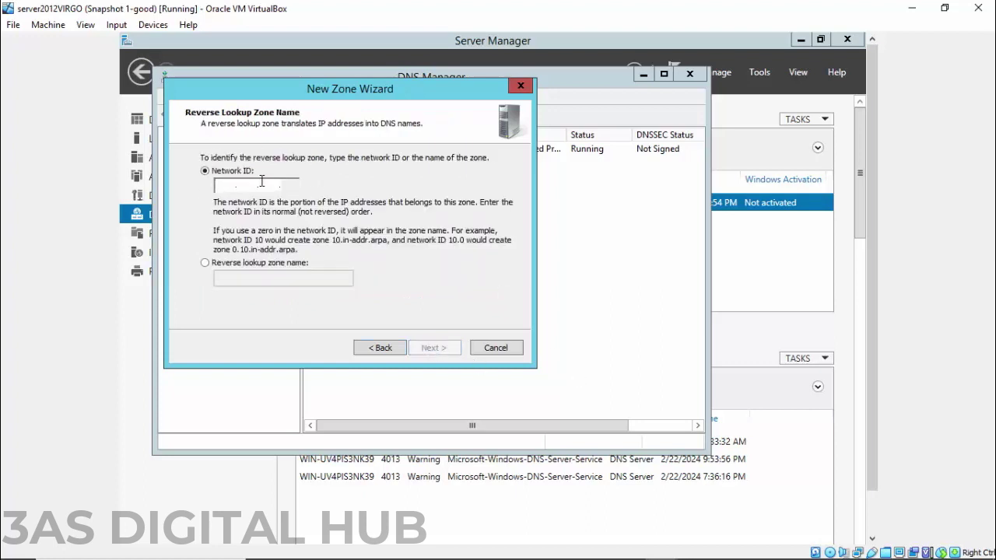
Set the second zone's network ID to 127.0.0, allow only secure dynamic updates and create the zone.
{"action": "type", "text": "17"}
{"action": "key", "text": "BackSpace"}
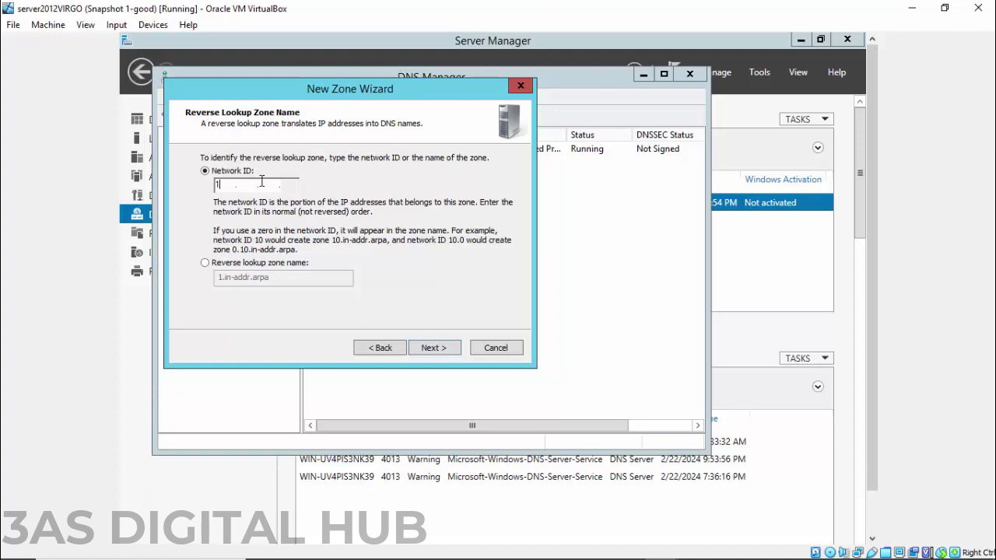
{"action": "type", "text": "27 .0 .0 ."}
{"action": "left_click", "coordinate": [435, 347]}
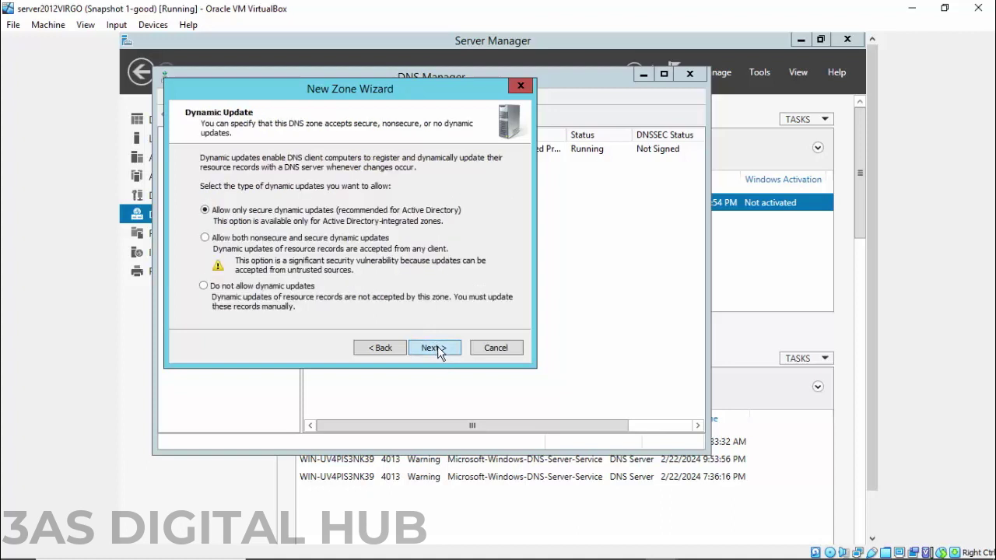
{"action": "left_click", "coordinate": [437, 347]}
{"action": "left_click", "coordinate": [437, 348]}
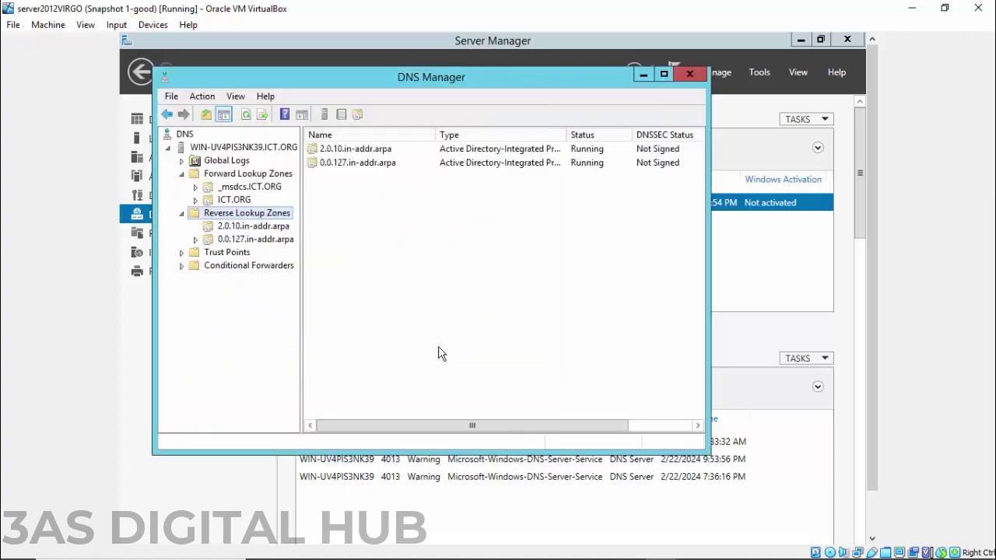
Start a new pointer record in the 0.0.127.in-addr.arpa reverse lookup zone with host IP address 127.0.0.1.
{"action": "left_click", "coordinate": [260, 240]}
{"action": "right_click", "coordinate": [260, 240]}
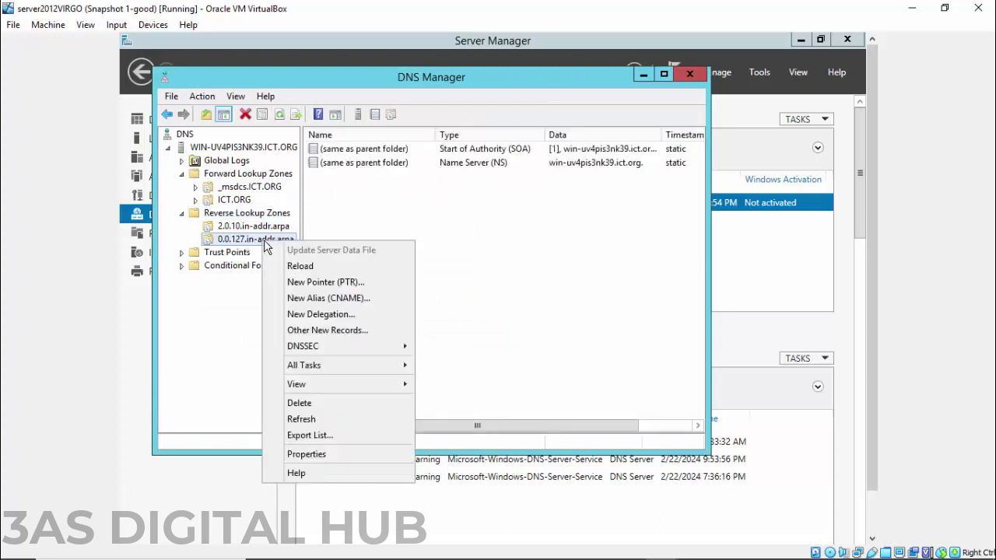
{"action": "left_click", "coordinate": [317, 283]}
{"action": "left_click", "coordinate": [358, 166]}
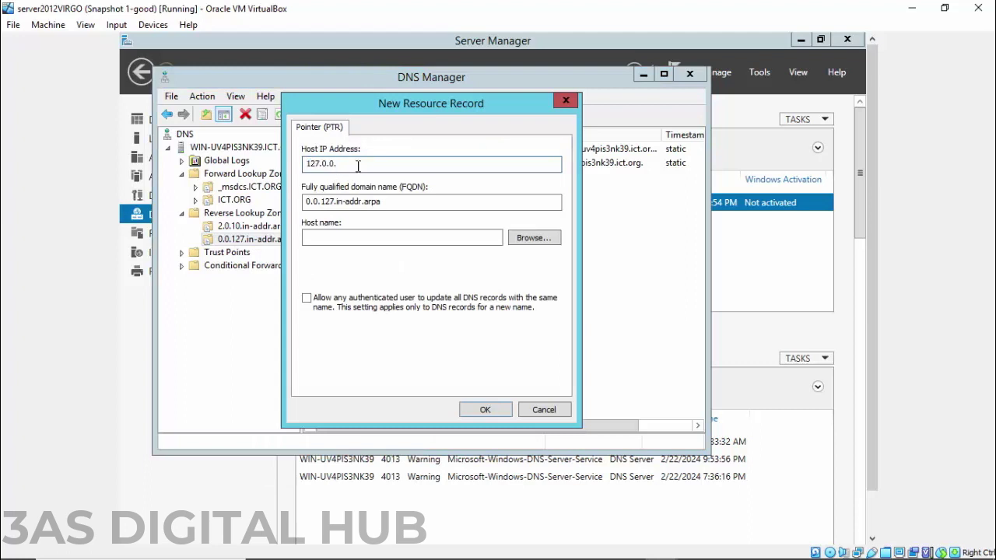
{"action": "type", "text": "1"}
Browse for the 127.0.0.1 pointer's host name in the ICT.ORG forward lookup zone, widening the Name column and listing all record types.
{"action": "left_click", "coordinate": [531, 239]}
{"action": "double_click", "coordinate": [335, 214]}
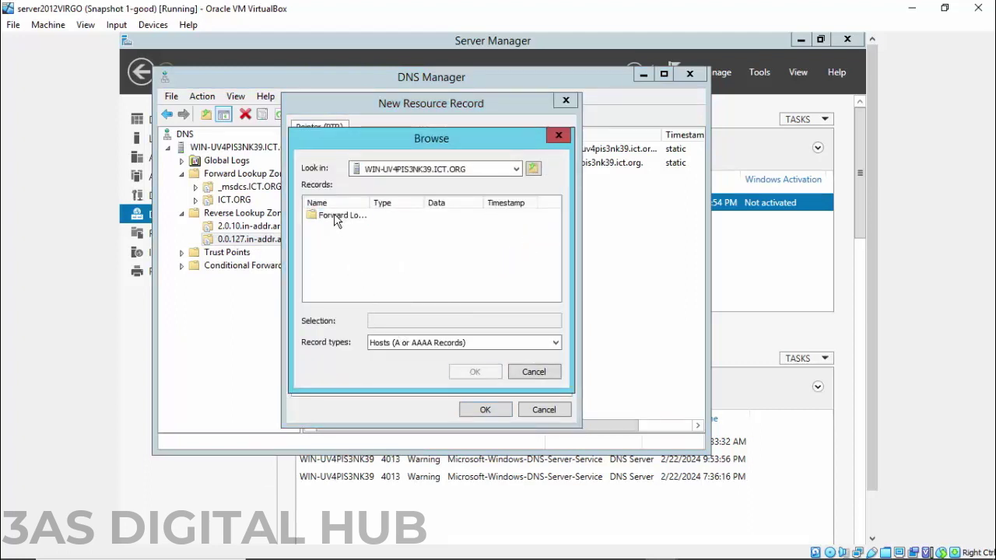
{"action": "double_click", "coordinate": [334, 213]}
{"action": "double_click", "coordinate": [338, 228]}
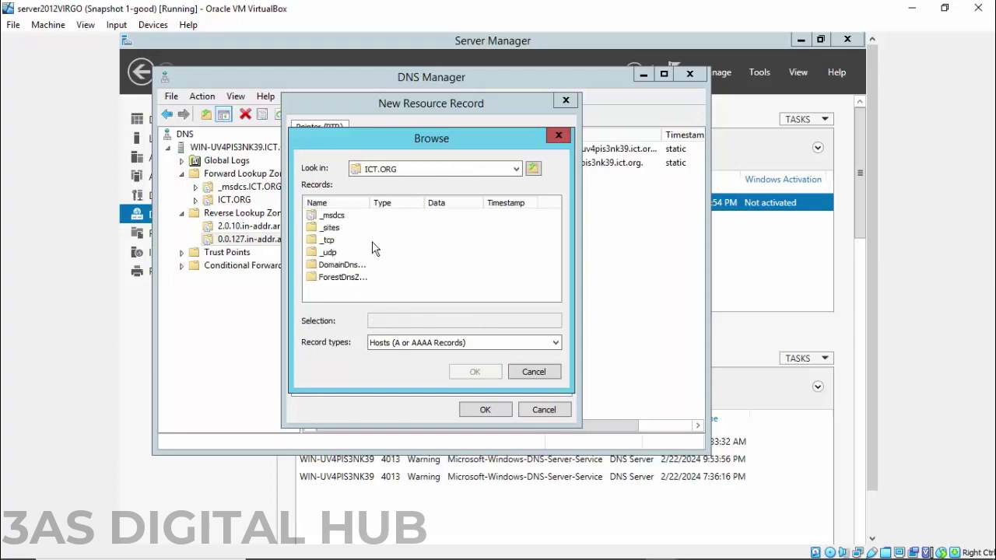
{"action": "left_click_drag", "start_coordinate": [370, 202], "coordinate": [497, 207]}
{"action": "left_click", "coordinate": [447, 343]}
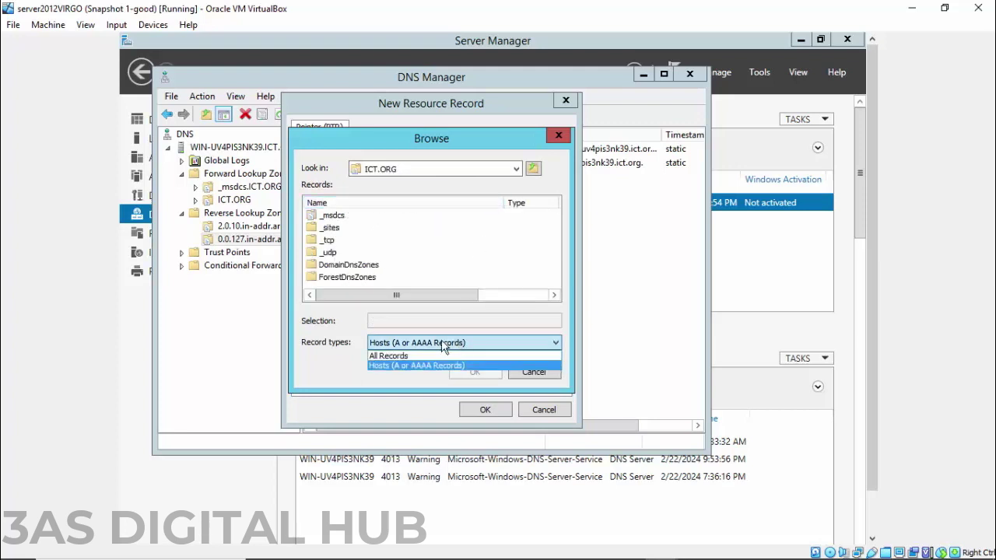
{"action": "left_click", "coordinate": [404, 356]}
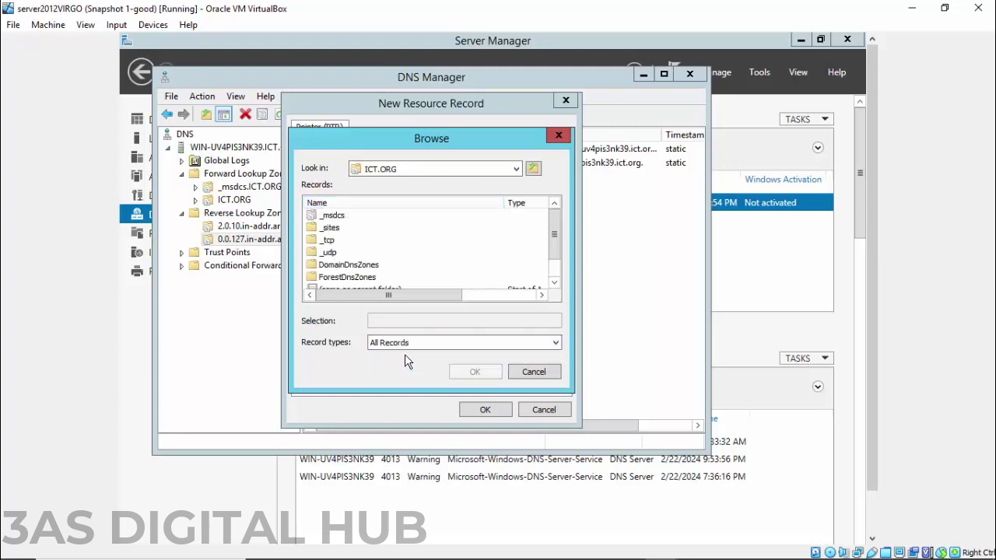
Choose ICT.ORG's Start of Authority record as the host name, widening the Type column to identify it, and create the 127.0.0.1 pointer record.
{"action": "left_click_drag", "start_coordinate": [554, 231], "coordinate": [556, 262]}
{"action": "left_click", "coordinate": [360, 265]}
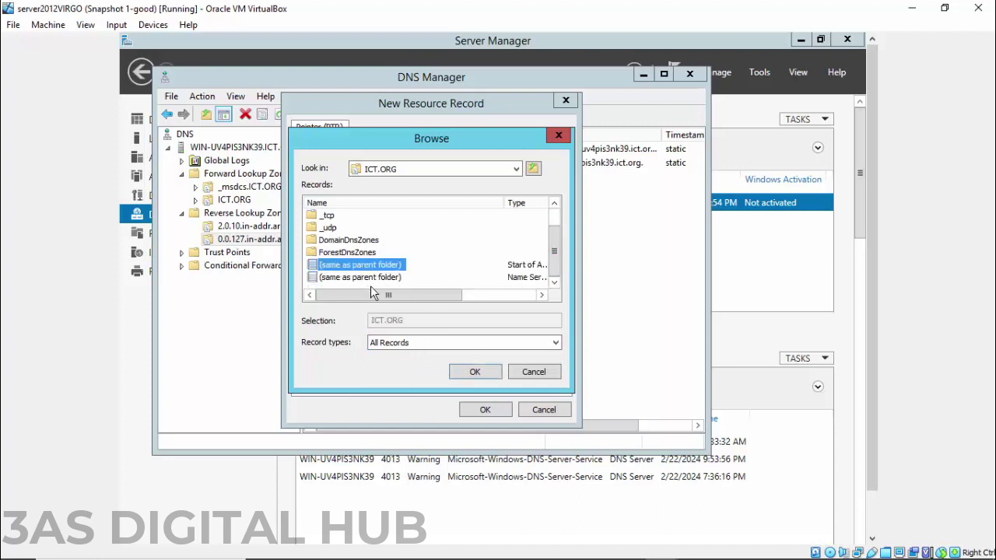
{"action": "left_click_drag", "start_coordinate": [382, 293], "coordinate": [456, 294]}
{"action": "left_click", "coordinate": [414, 269]}
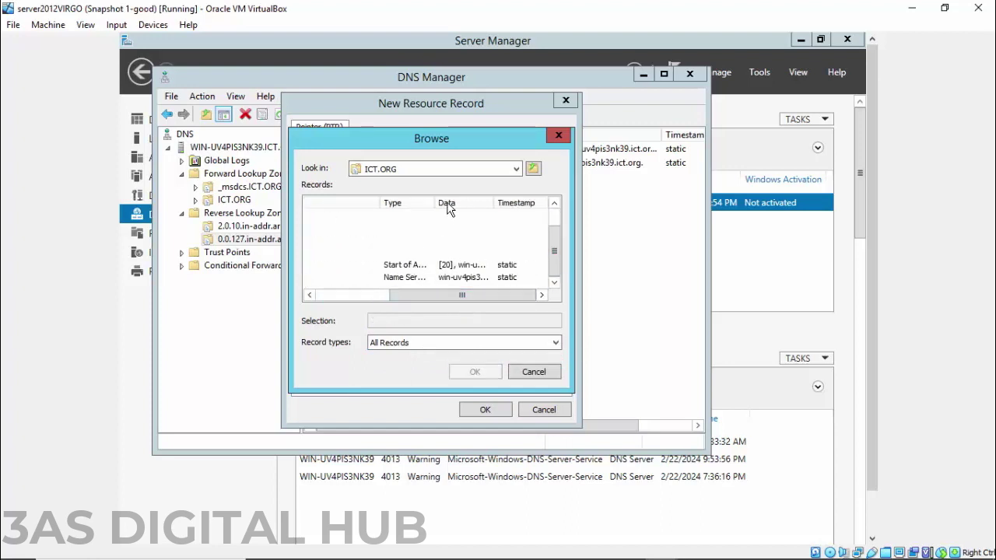
{"action": "left_click_drag", "start_coordinate": [435, 202], "coordinate": [537, 204]}
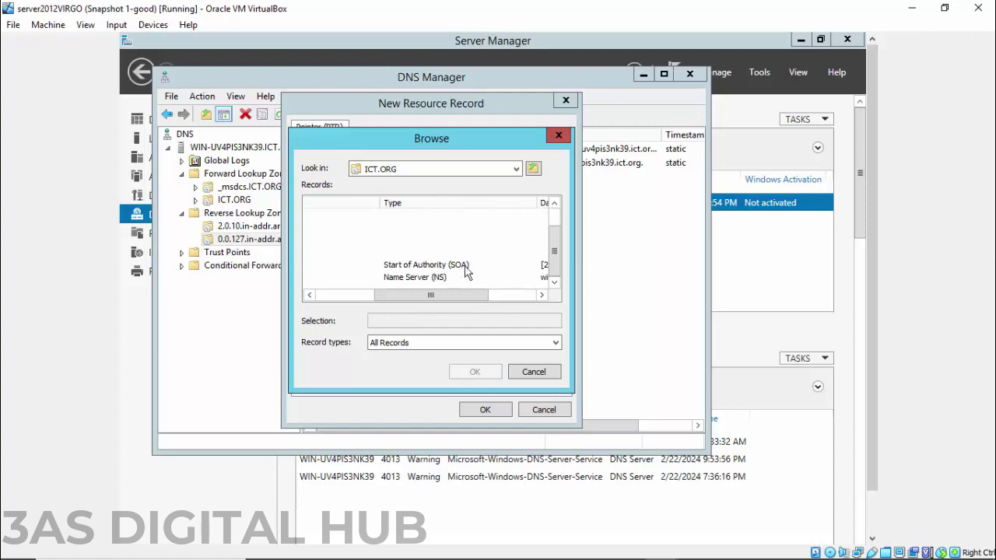
{"action": "left_click_drag", "start_coordinate": [418, 296], "coordinate": [372, 295]}
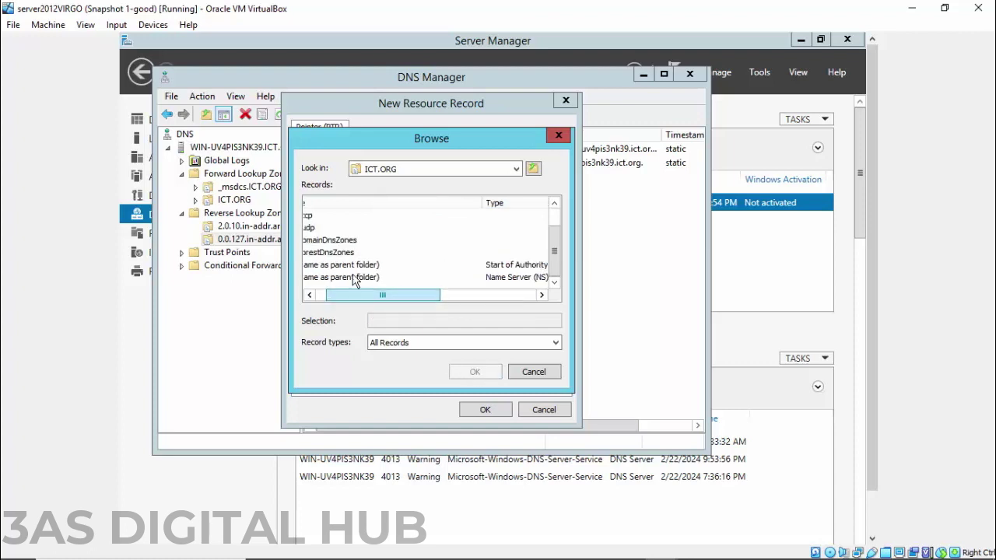
{"action": "left_click", "coordinate": [352, 266]}
{"action": "left_click", "coordinate": [476, 373]}
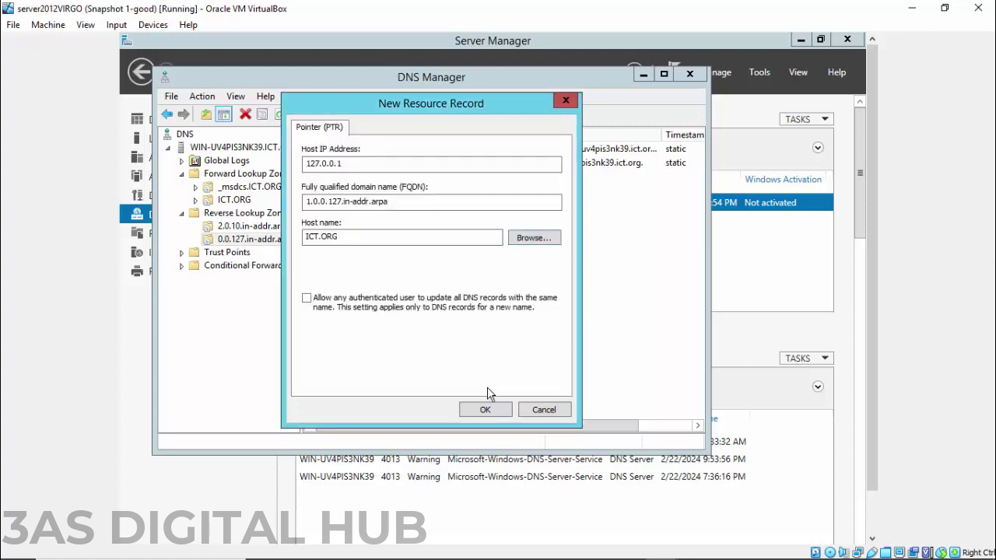
{"action": "left_click", "coordinate": [485, 410]}
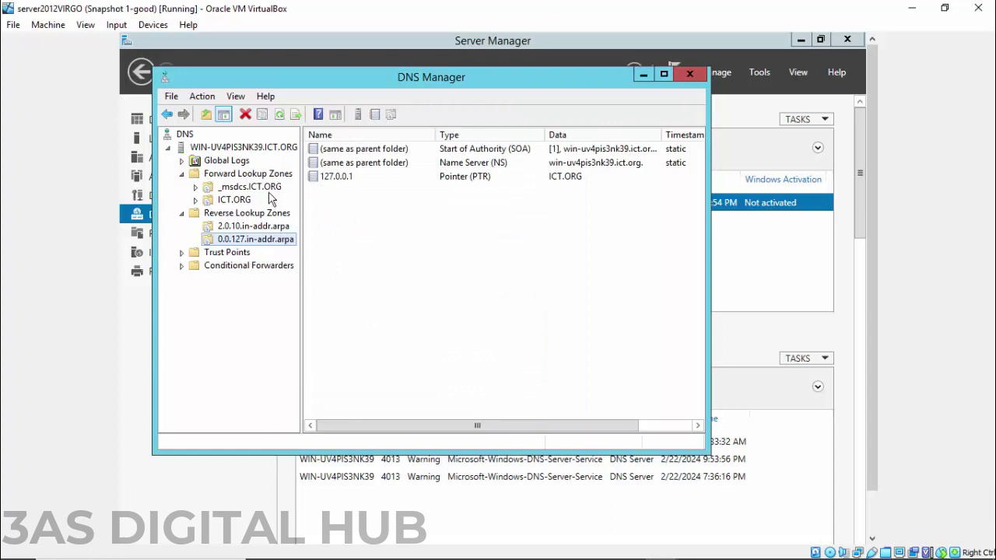
Enable updating the associated pointer (PTR) record for the win-uv4pis3nk39 host record in the ICT.ORG forward zone, and close DNS Manager.
{"action": "left_click", "coordinate": [231, 201]}
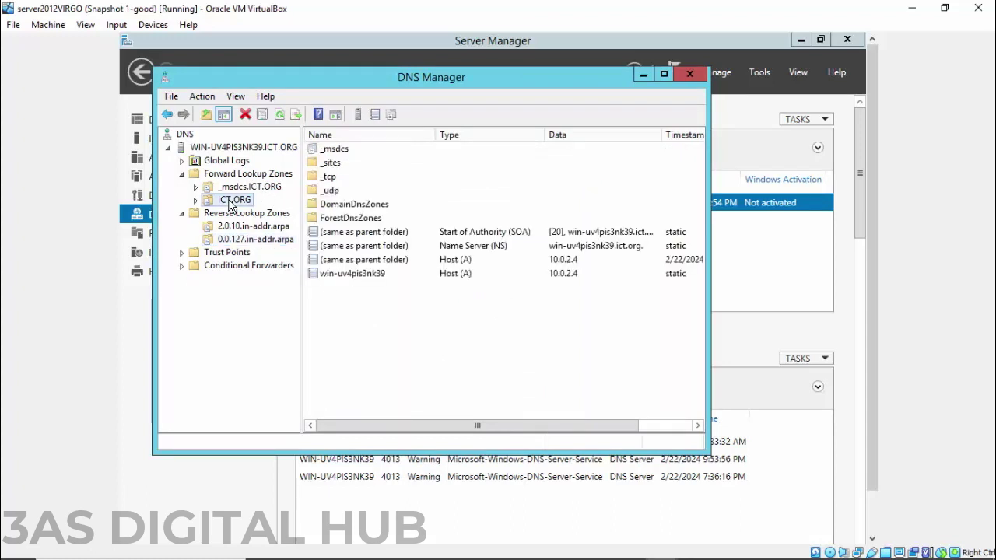
{"action": "left_click", "coordinate": [222, 176]}
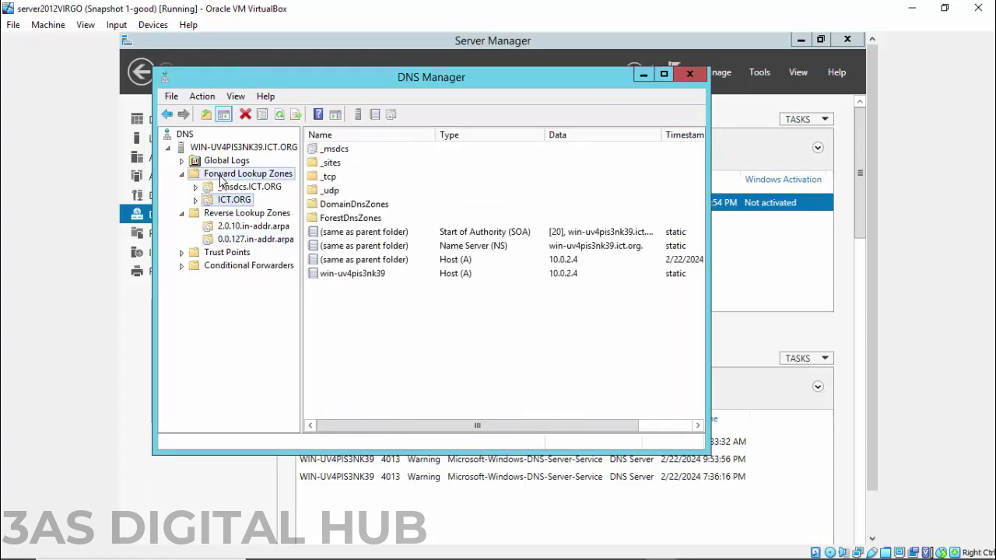
{"action": "left_click", "coordinate": [230, 202]}
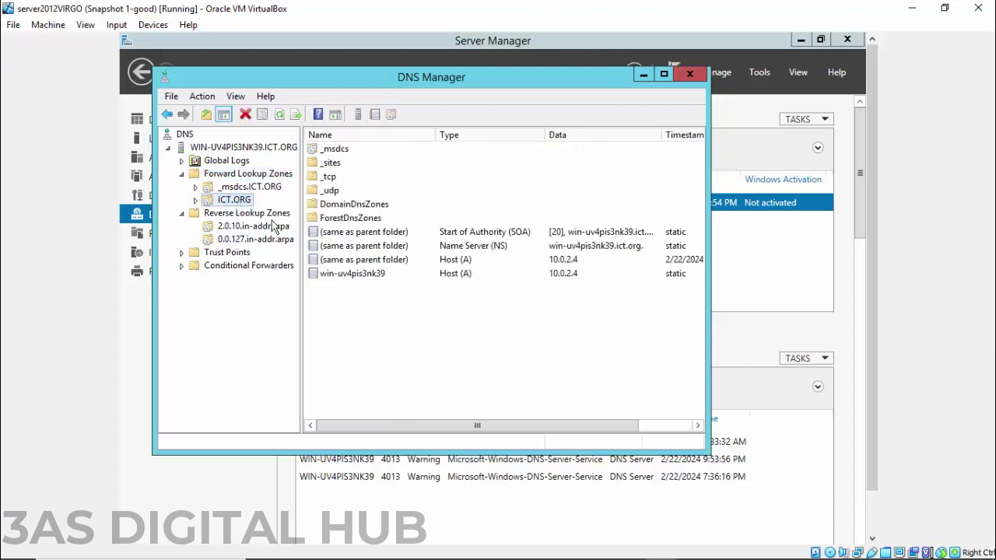
{"action": "left_click", "coordinate": [354, 276]}
{"action": "right_click", "coordinate": [354, 278]}
{"action": "left_click", "coordinate": [393, 305]}
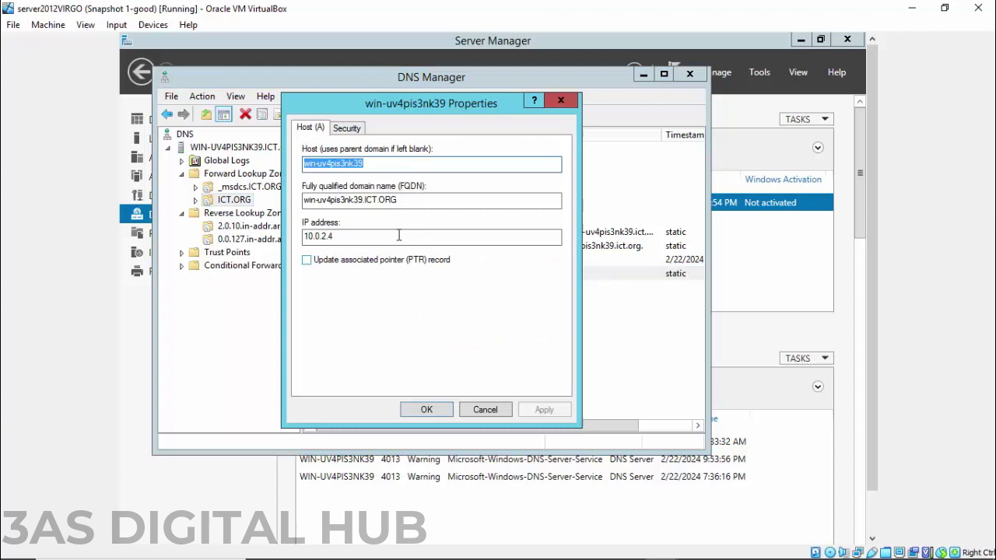
{"action": "left_click", "coordinate": [308, 260]}
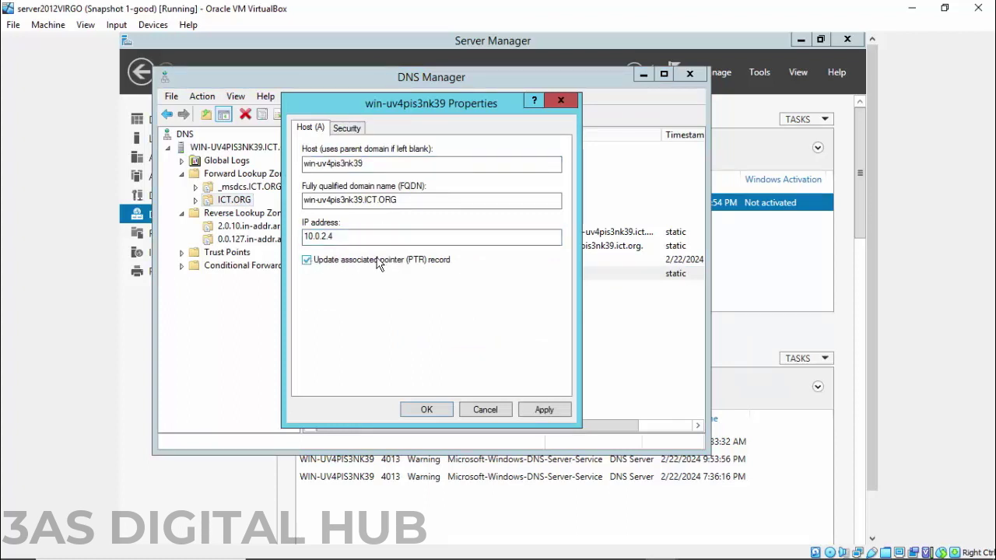
{"action": "left_click", "coordinate": [548, 411]}
{"action": "left_click", "coordinate": [425, 411]}
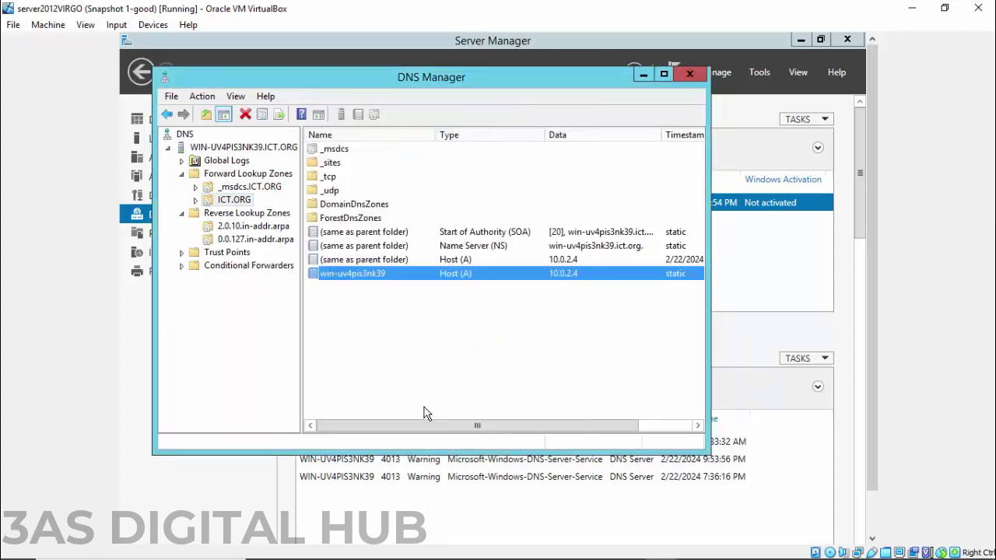
{"action": "left_click", "coordinate": [479, 380]}
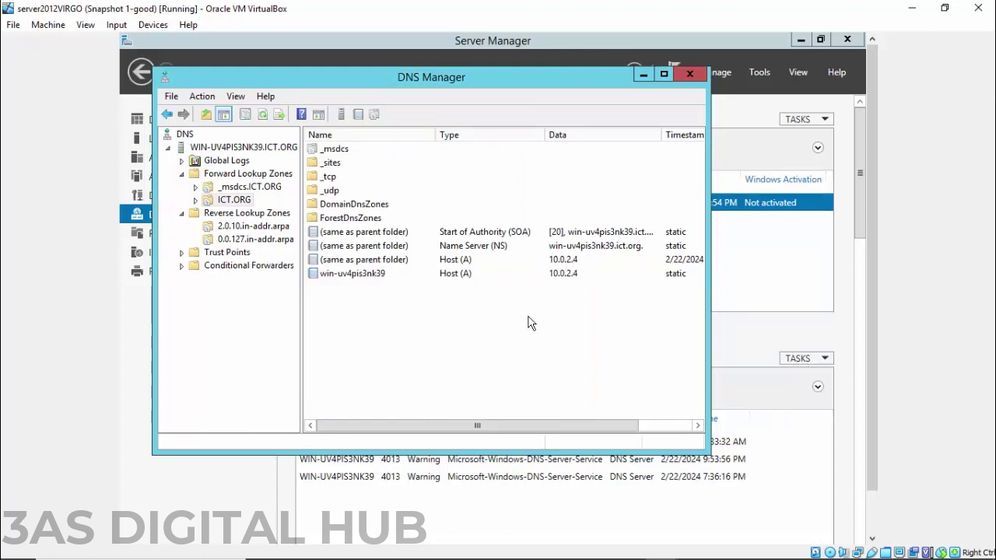
{"action": "left_click", "coordinate": [688, 75]}
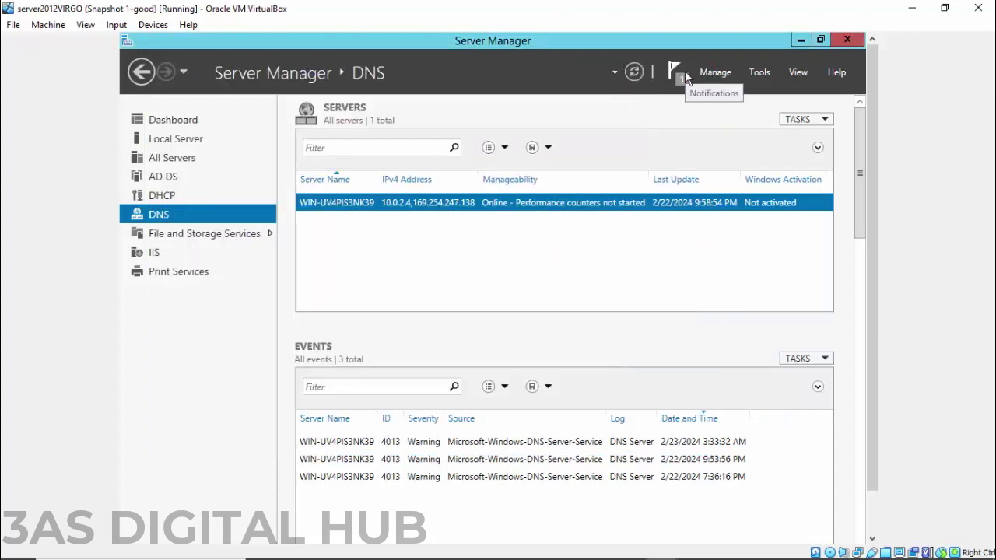